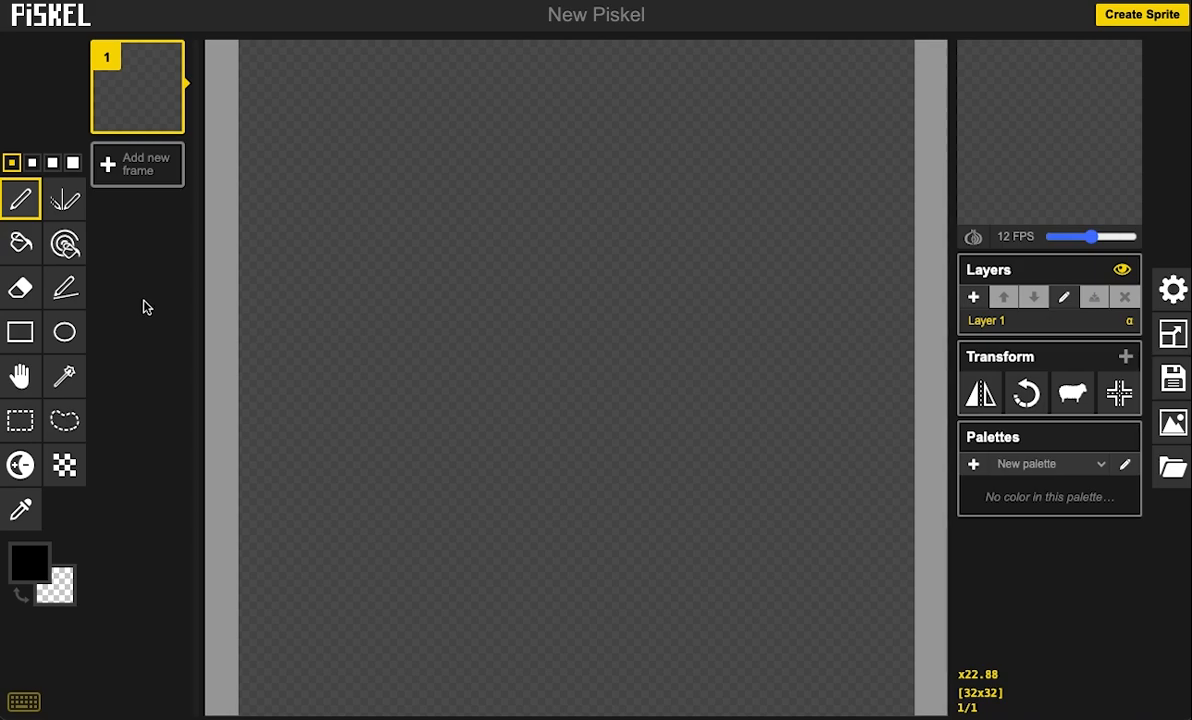
# - Draw a black circle outline about 26 pixels across with the Circle tool and align it to the canvas center
pyautogui.click(63, 333)
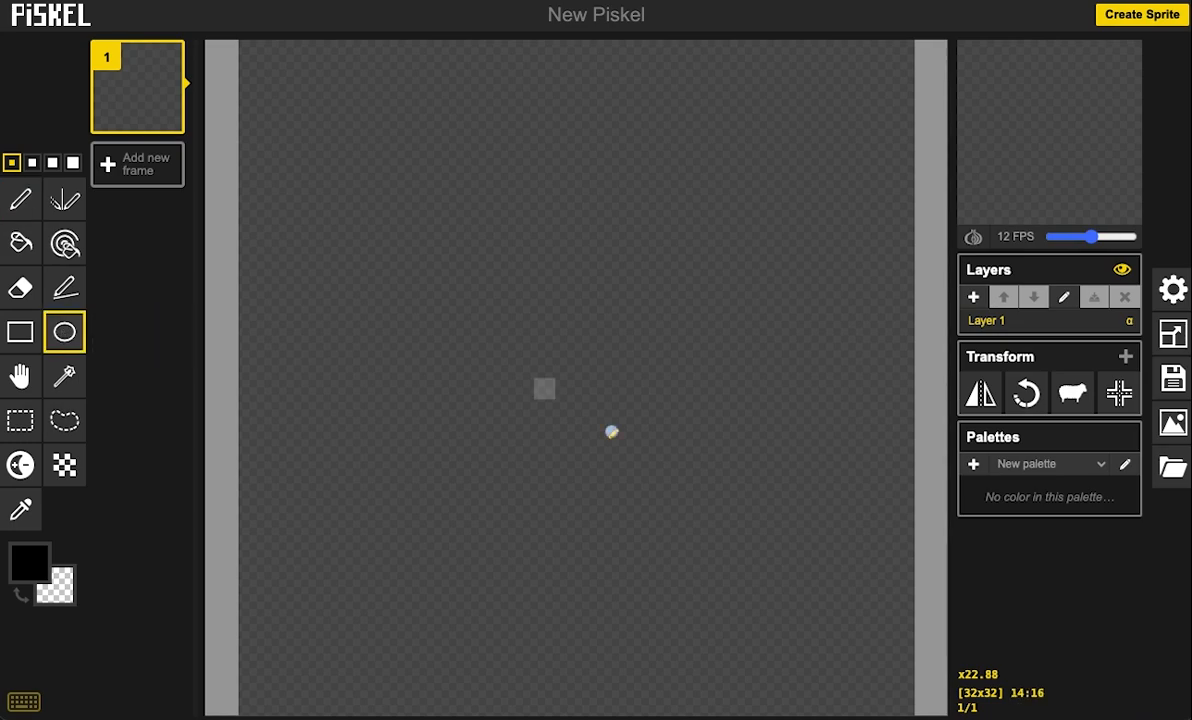
pyautogui.moveTo(860, 641); pyautogui.dragTo(332, 111)
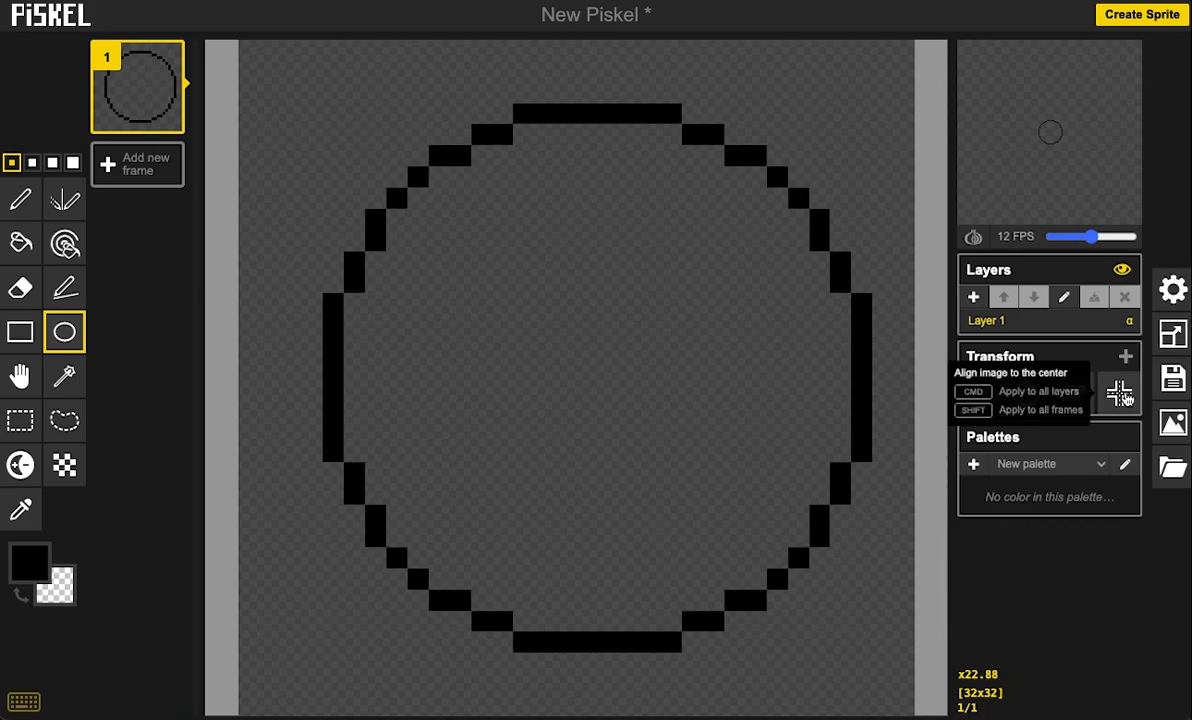
pyautogui.click(1121, 395)
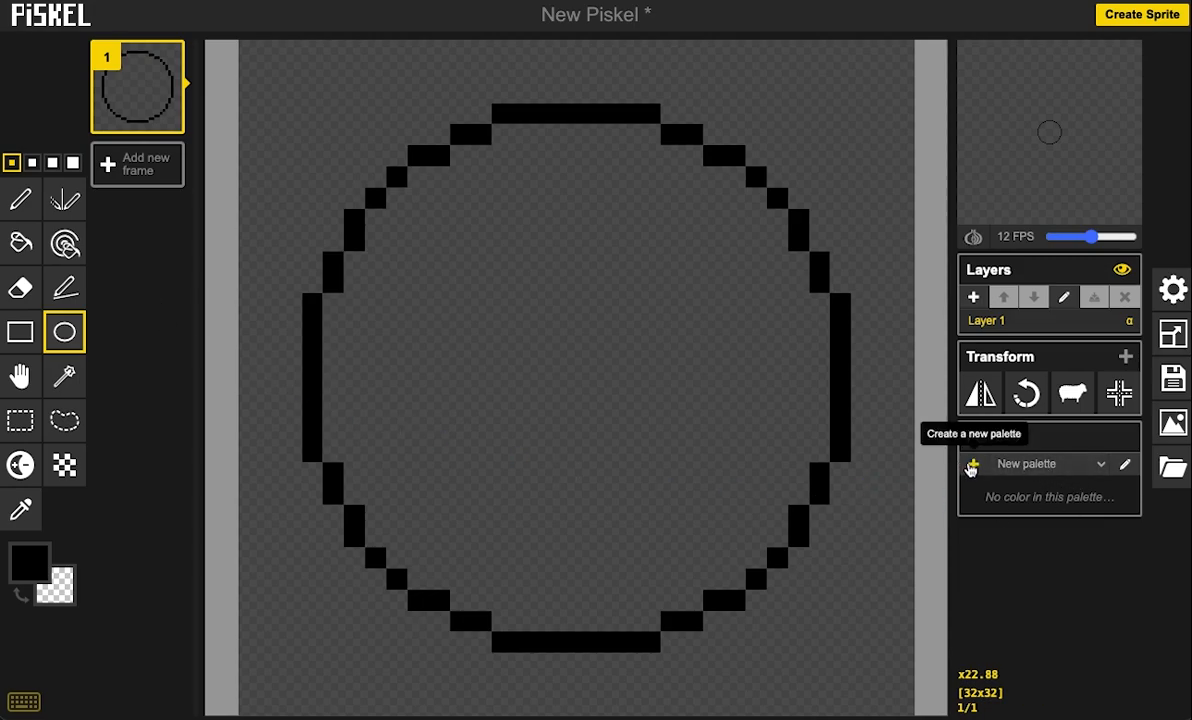
# - Create and save a palette containing yellow #F8FB00, dark olive #595A18 and cream #ECECD1
pyautogui.click(974, 466)
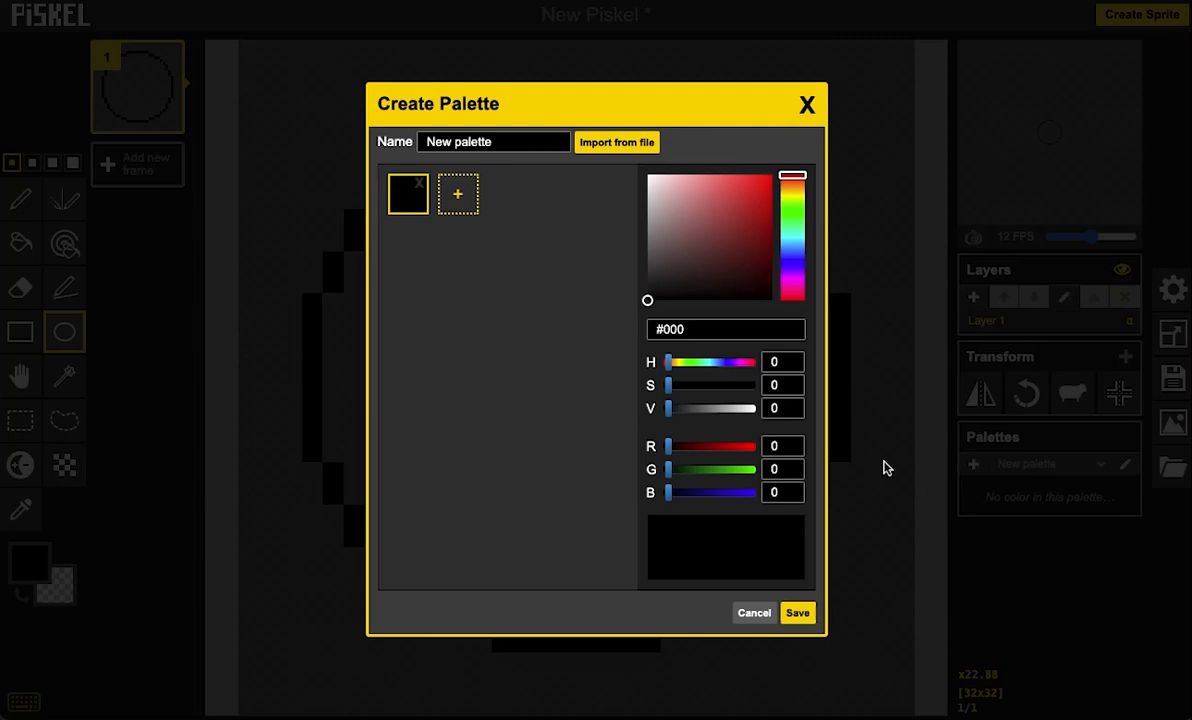
pyautogui.moveTo(800, 182)
pyautogui.mouseDown()
pyautogui.moveTo(800, 204)
pyautogui.moveTo(793, 197)
pyautogui.mouseUp()
pyautogui.click(685, 255)
pyautogui.moveTo(714, 230); pyautogui.dragTo(773, 179)
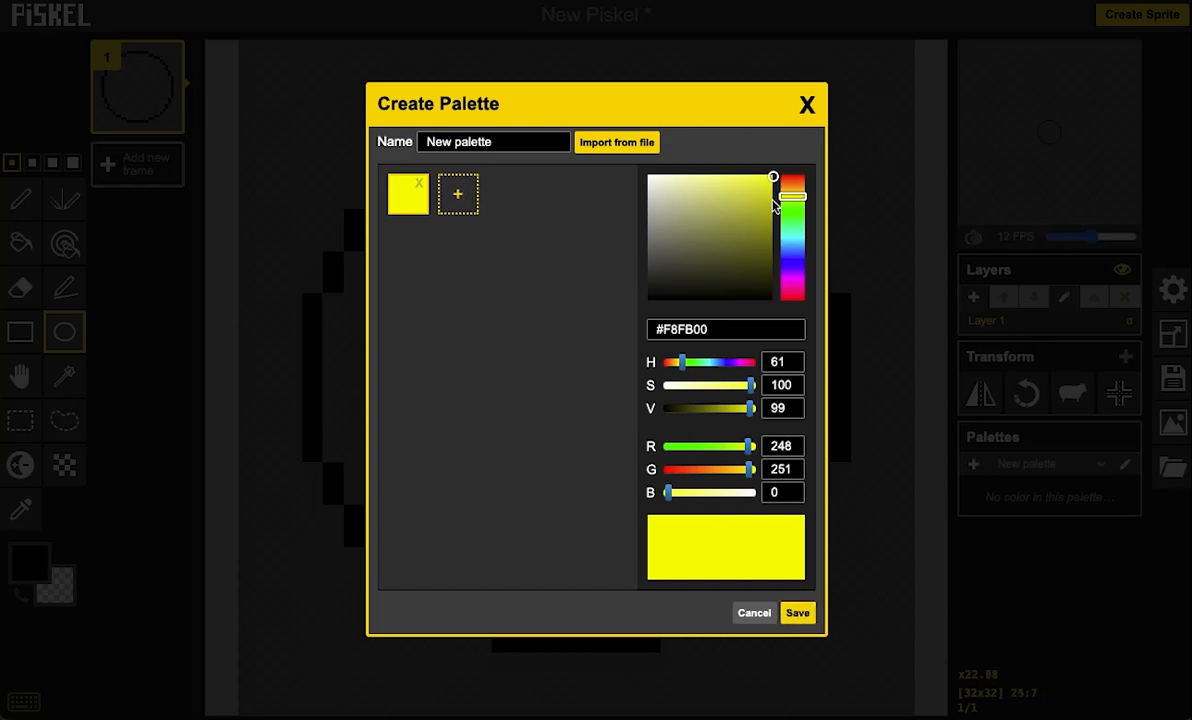
pyautogui.click(467, 201)
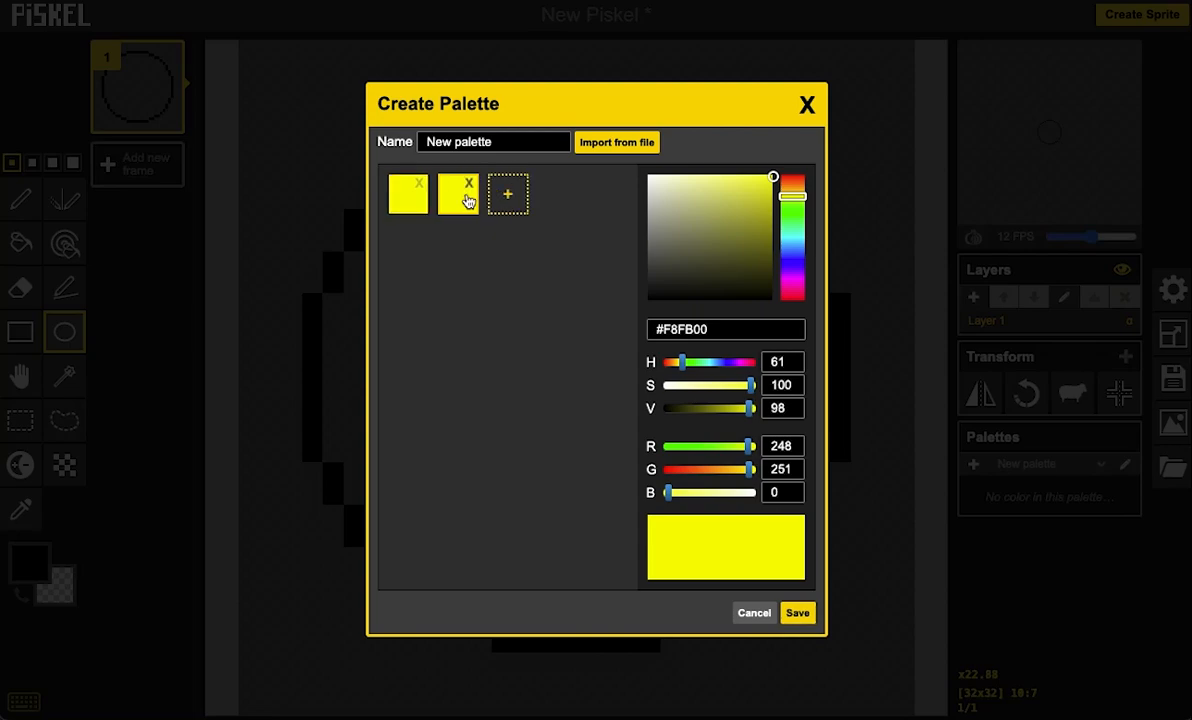
pyautogui.moveTo(773, 180); pyautogui.dragTo(759, 305)
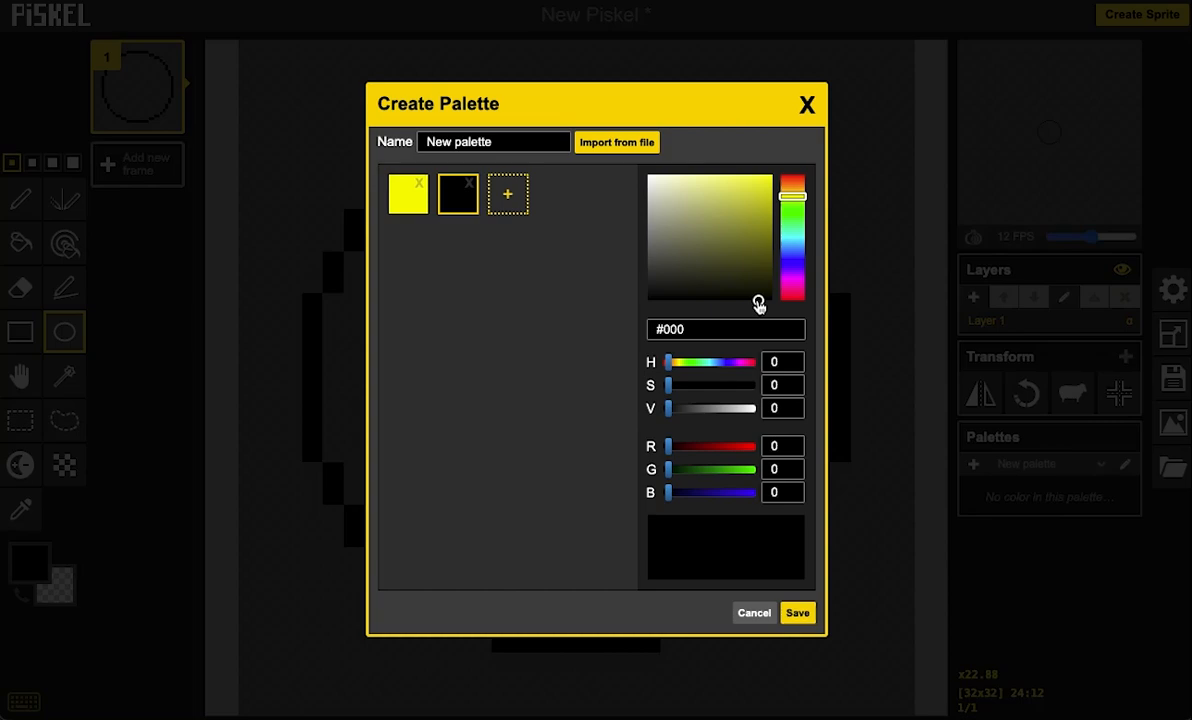
pyautogui.moveTo(759, 305); pyautogui.dragTo(739, 256)
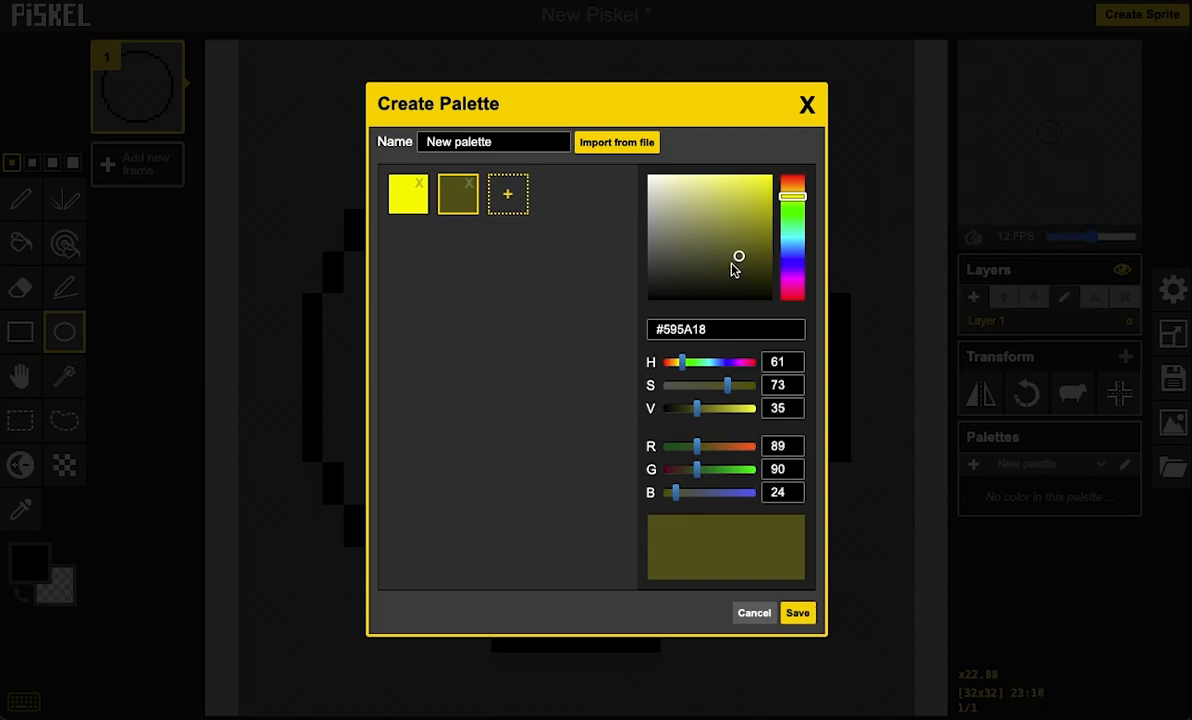
pyautogui.click(505, 205)
pyautogui.moveTo(739, 260); pyautogui.dragTo(661, 190)
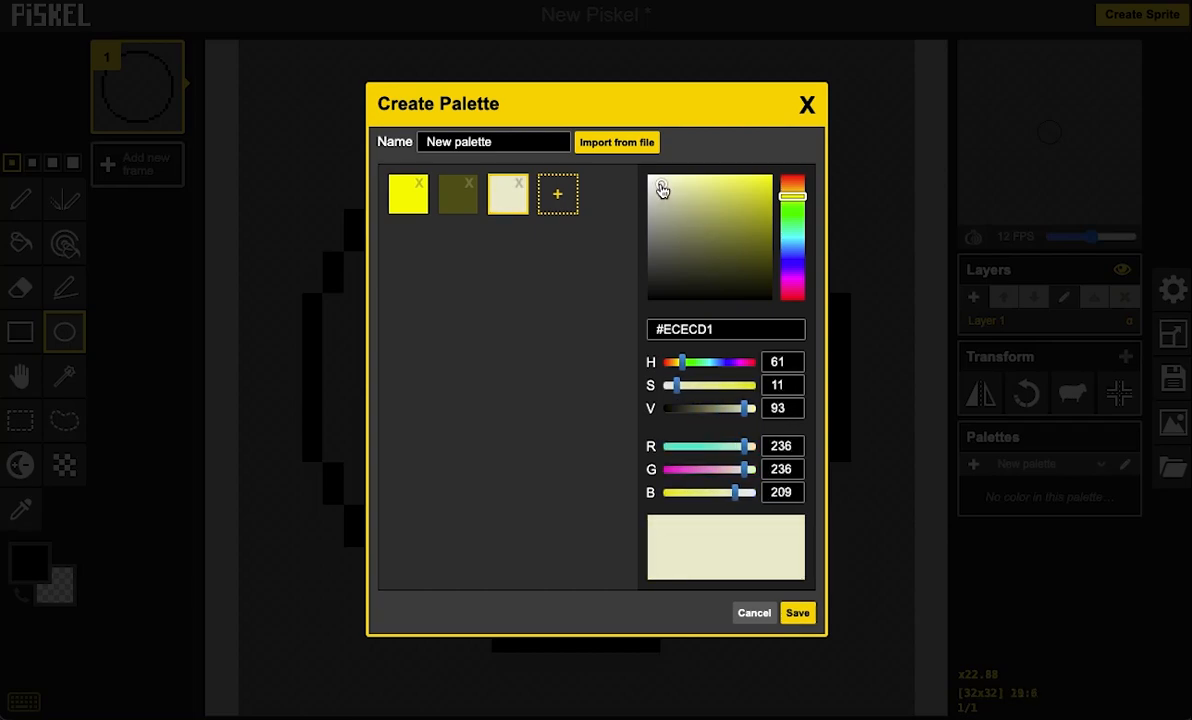
pyautogui.click(797, 614)
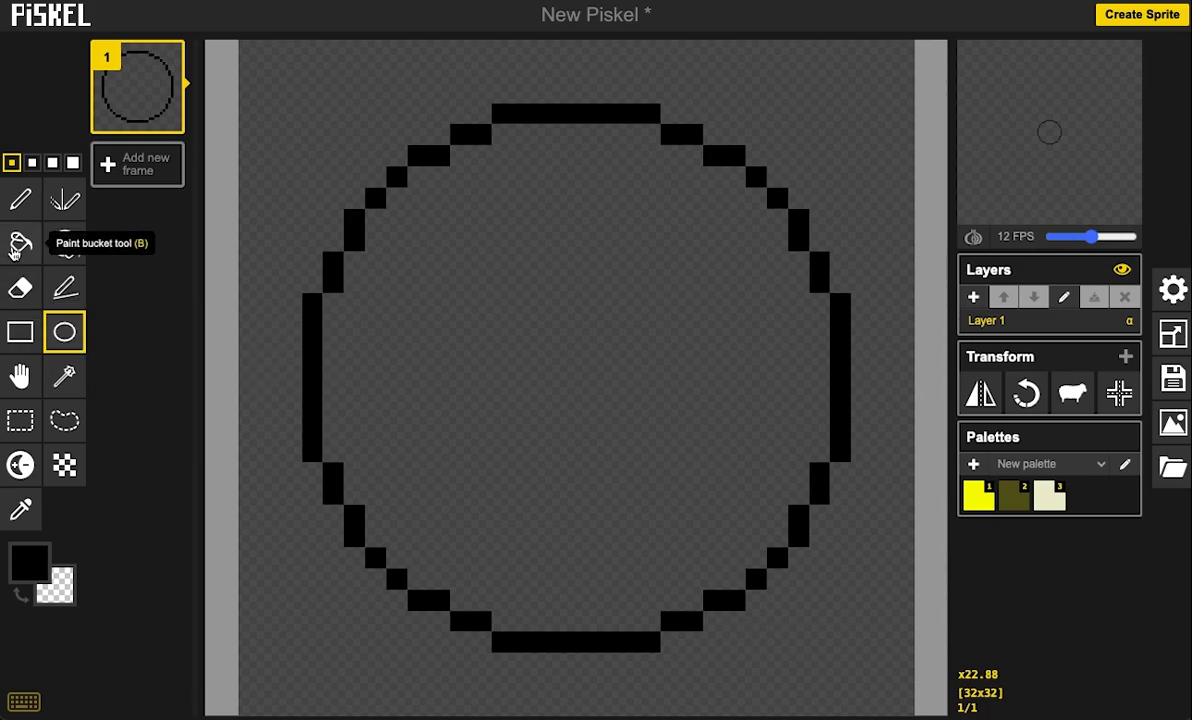
# - Fill the inside of the circle with the palette's yellow using the Paint bucket
pyautogui.click(18, 245)
pyautogui.click(970, 500)
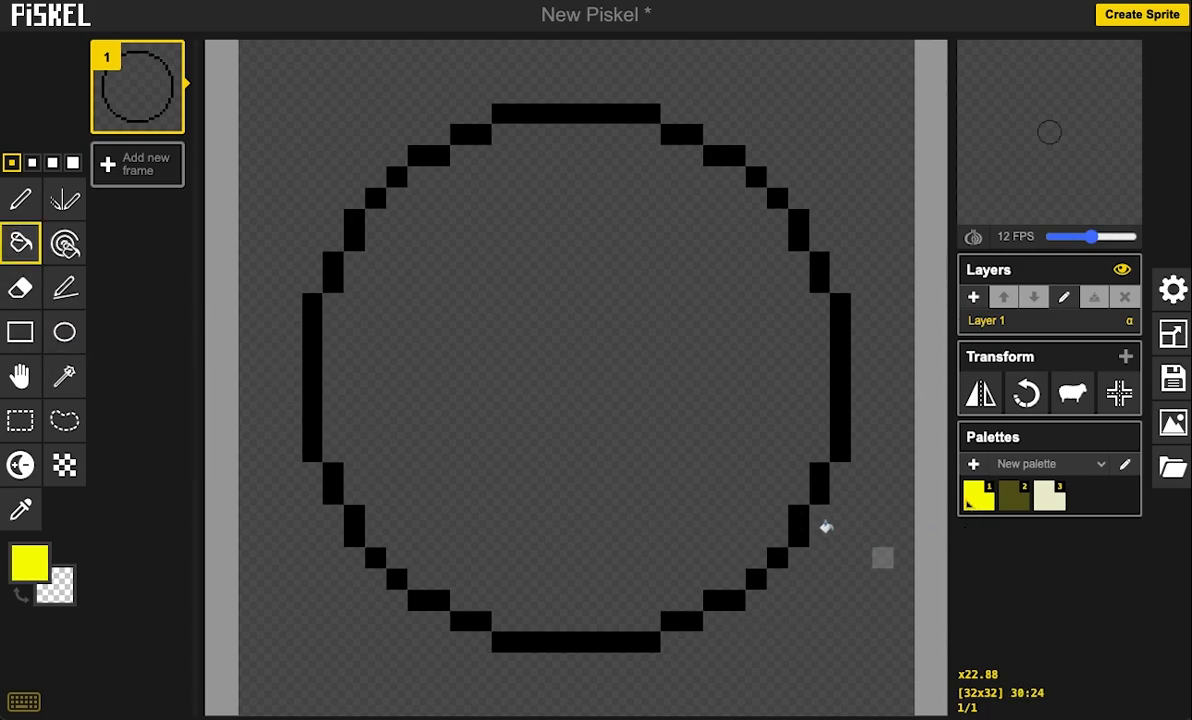
pyautogui.click(585, 372)
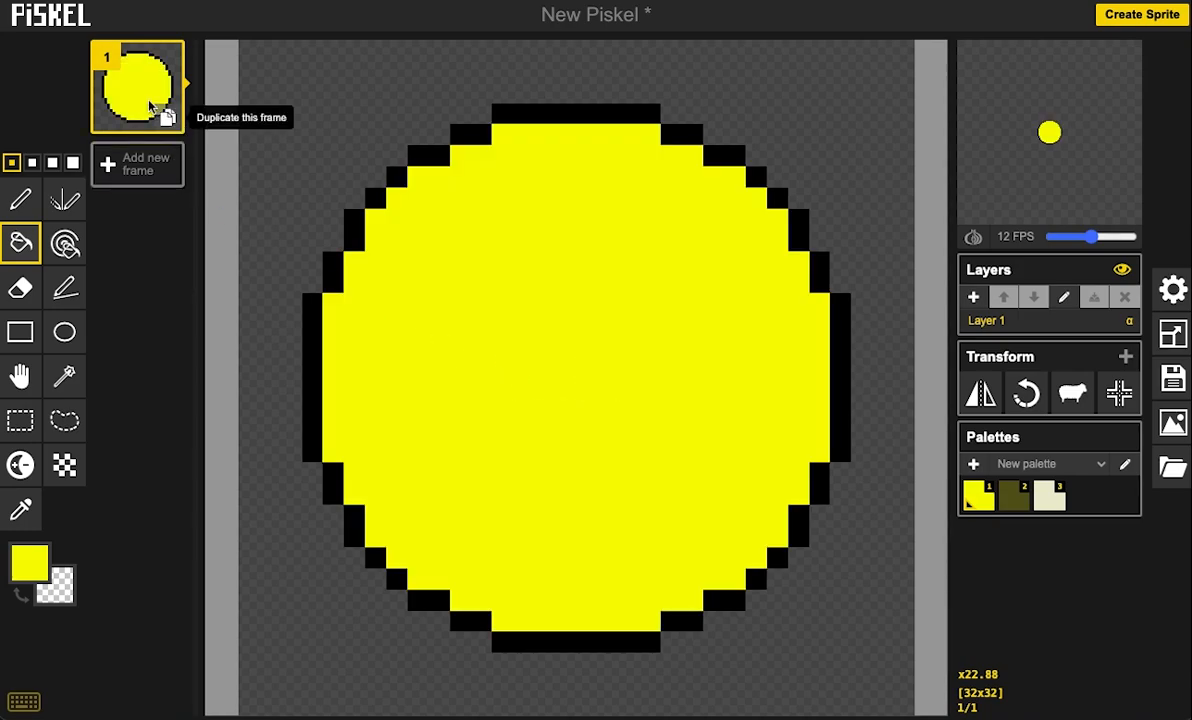
# - Duplicate frame 1 and draw a black upright ellipse about 16 by 26 pixels inside the circle on the copy
pyautogui.click(168, 119)
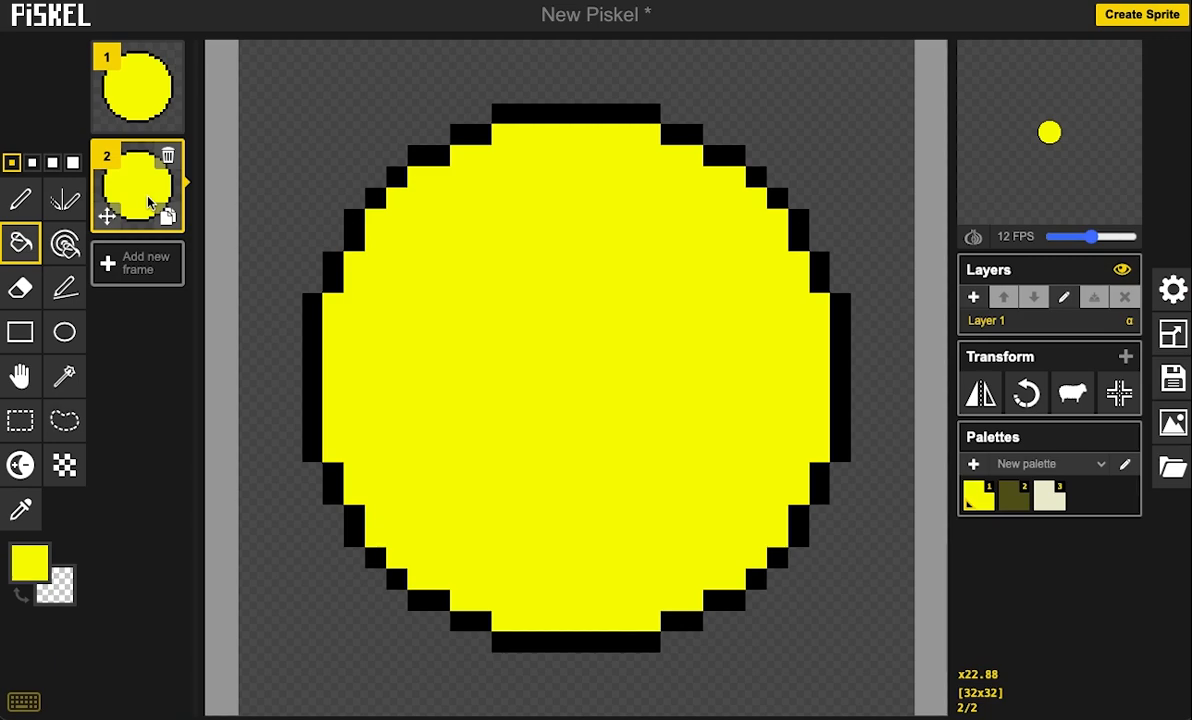
pyautogui.click(64, 332)
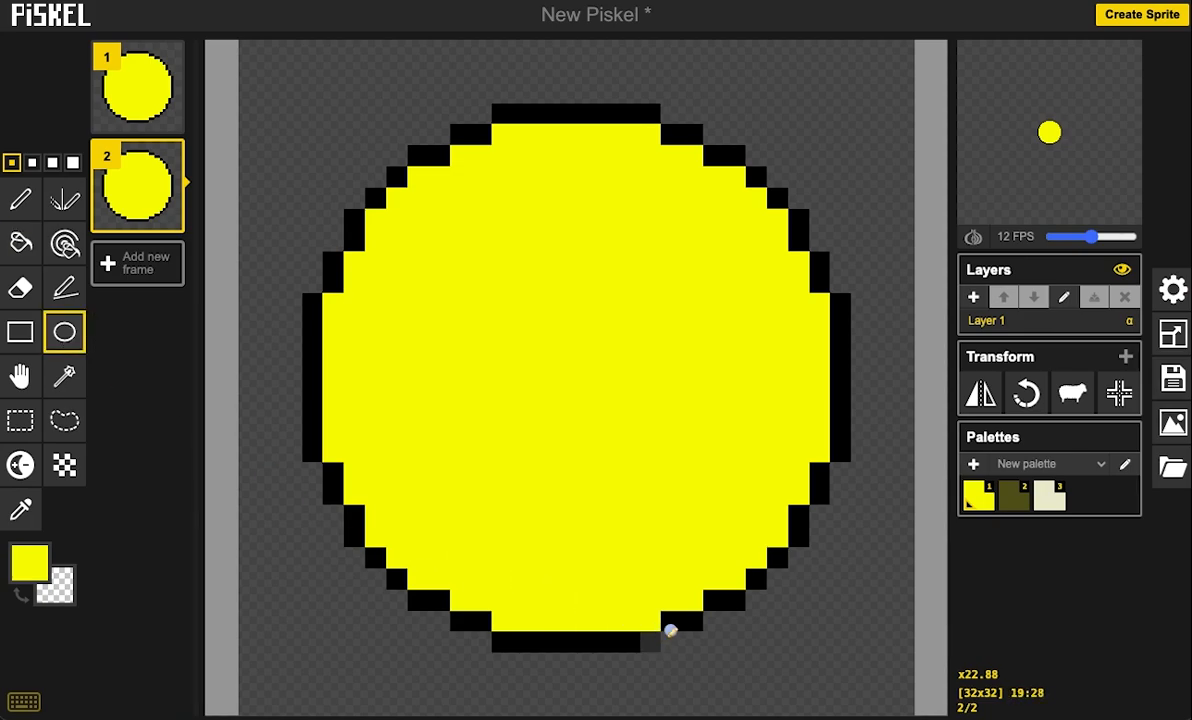
pyautogui.click(30, 563)
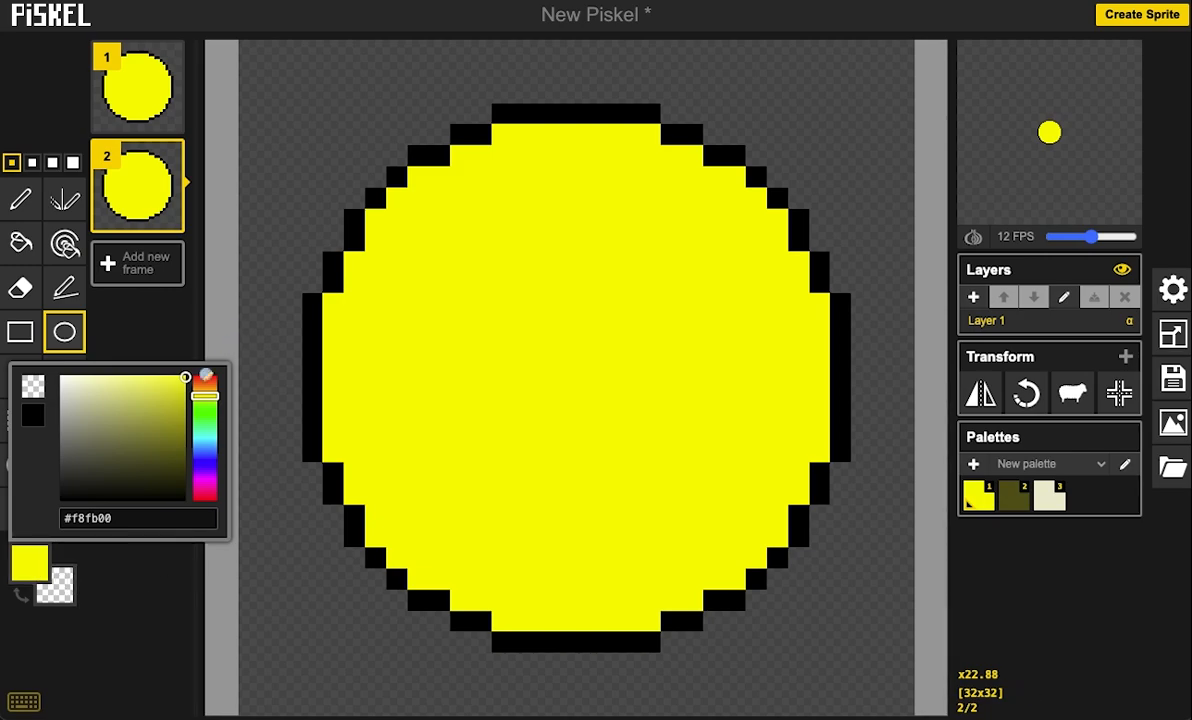
pyautogui.click(32, 413)
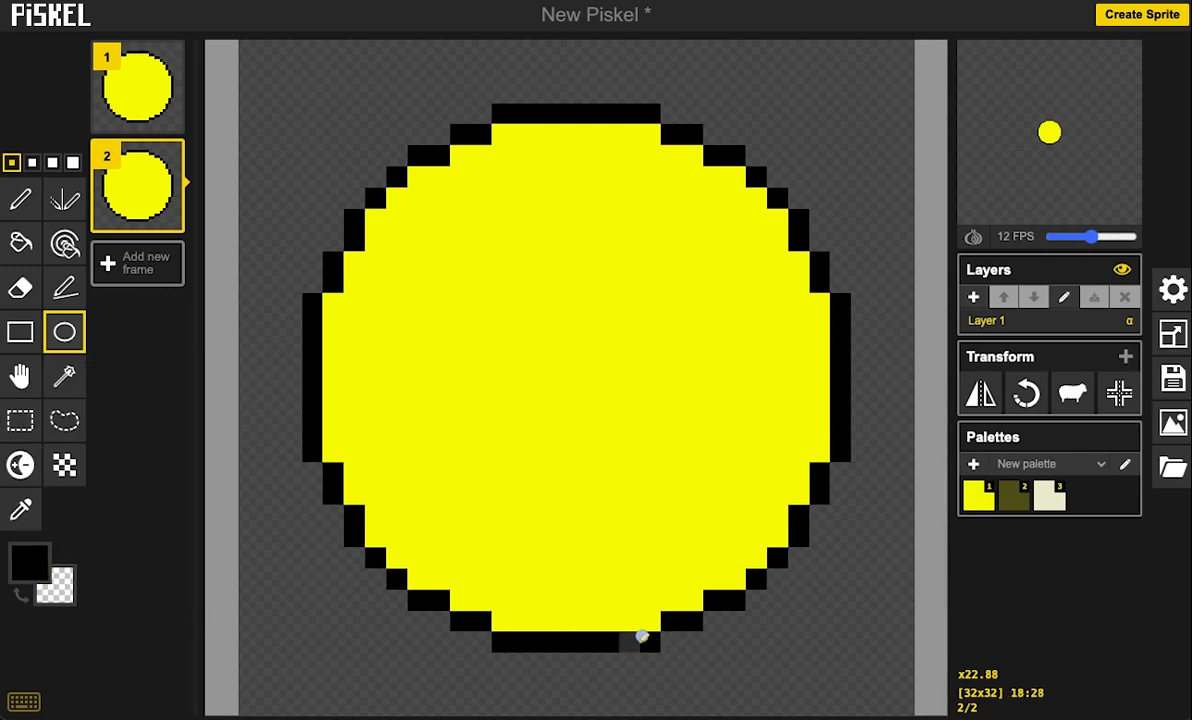
pyautogui.moveTo(416, 114); pyautogui.dragTo(745, 628)
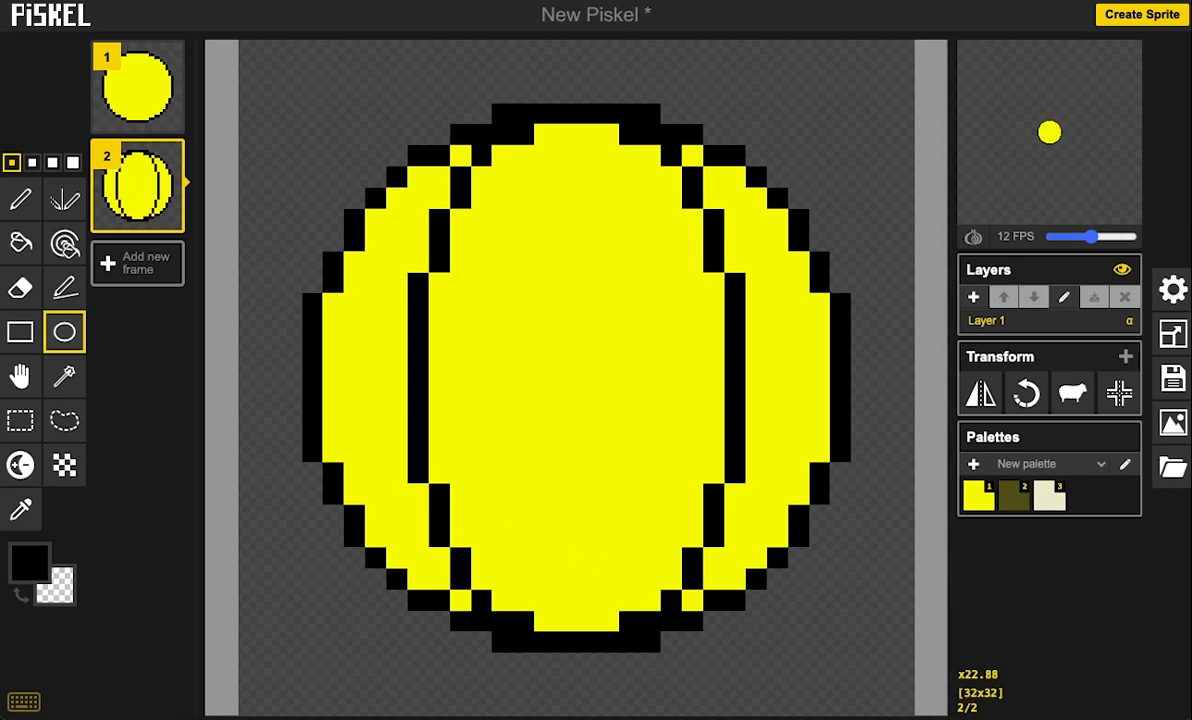
# - Erase the remains of the circle outside the ellipse on frame 2
pyautogui.click(44, 288)
pyautogui.moveTo(481, 122)
pyautogui.mouseDown()
pyautogui.moveTo(439, 170)
pyautogui.moveTo(399, 165)
pyautogui.moveTo(418, 490)
pyautogui.moveTo(355, 300)
pyautogui.moveTo(327, 503)
pyautogui.mouseUp()
pyautogui.moveTo(650, 115)
pyautogui.mouseDown()
pyautogui.moveTo(694, 106)
pyautogui.moveTo(777, 176)
pyautogui.moveTo(753, 237)
pyautogui.moveTo(772, 600)
pyautogui.moveTo(737, 487)
pyautogui.moveTo(811, 271)
pyautogui.moveTo(710, 614)
pyautogui.moveTo(567, 664)
pyautogui.moveTo(434, 590)
pyautogui.moveTo(452, 638)
pyautogui.mouseUp()
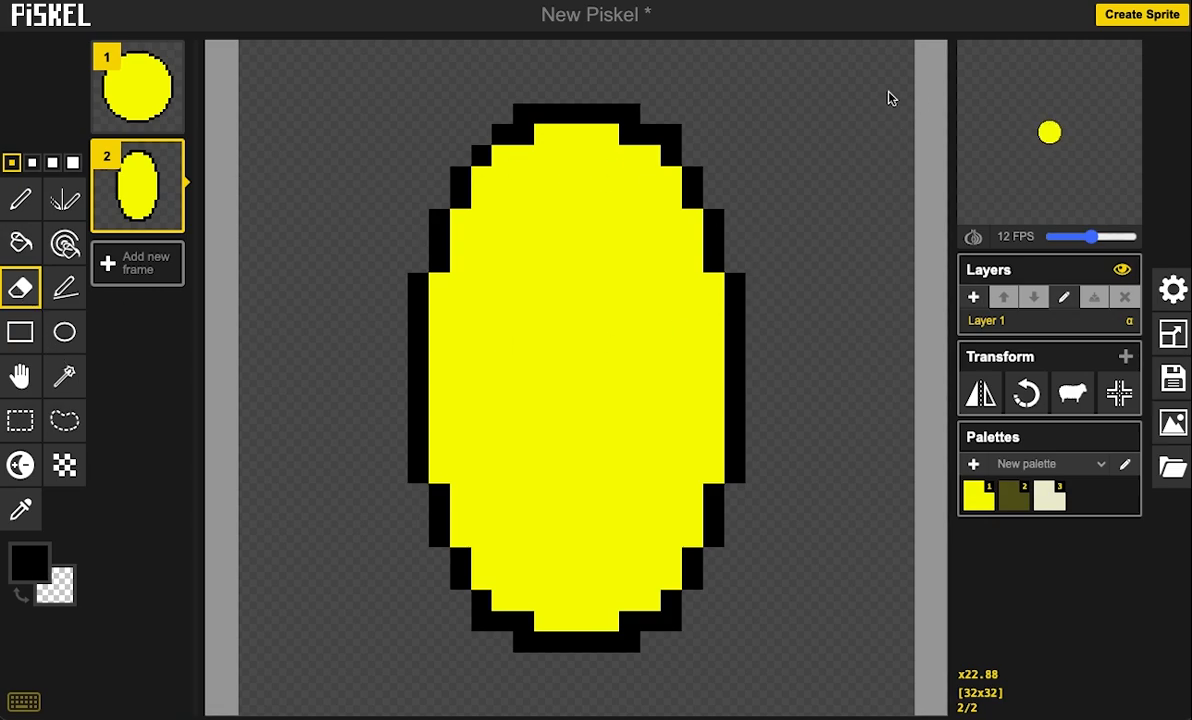
# - Fill the ellipse on frame 2 with the palette's dark olive
pyautogui.click(21, 244)
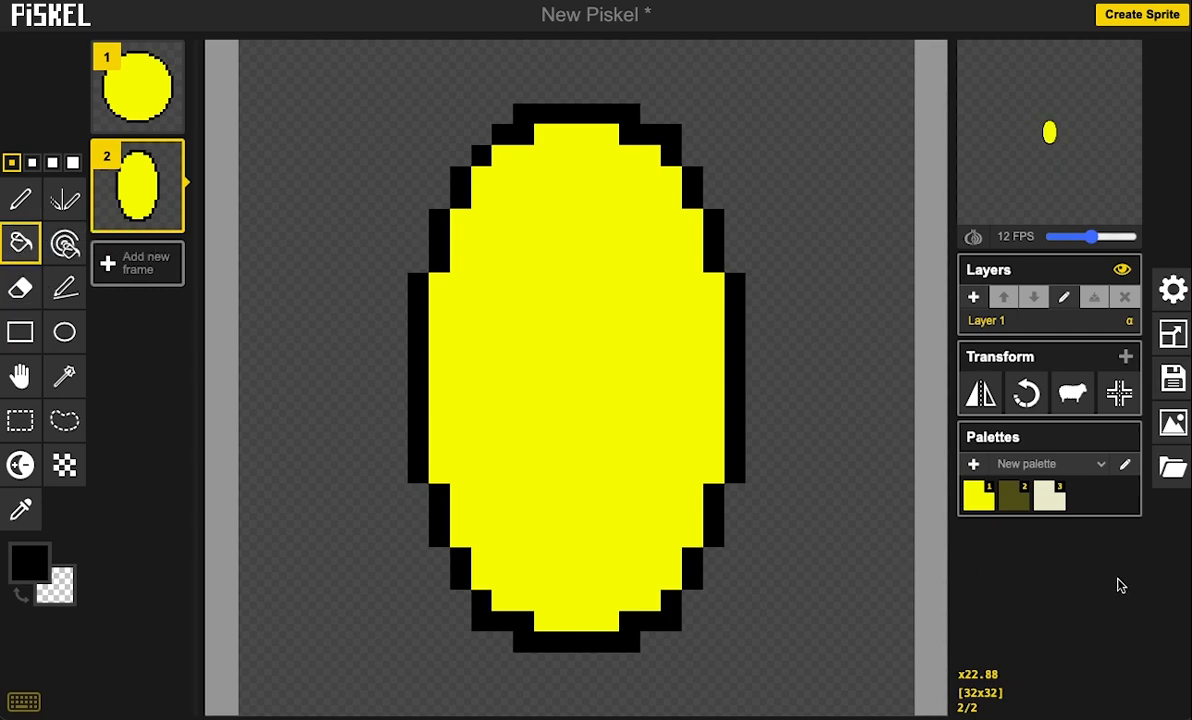
pyautogui.click(1010, 503)
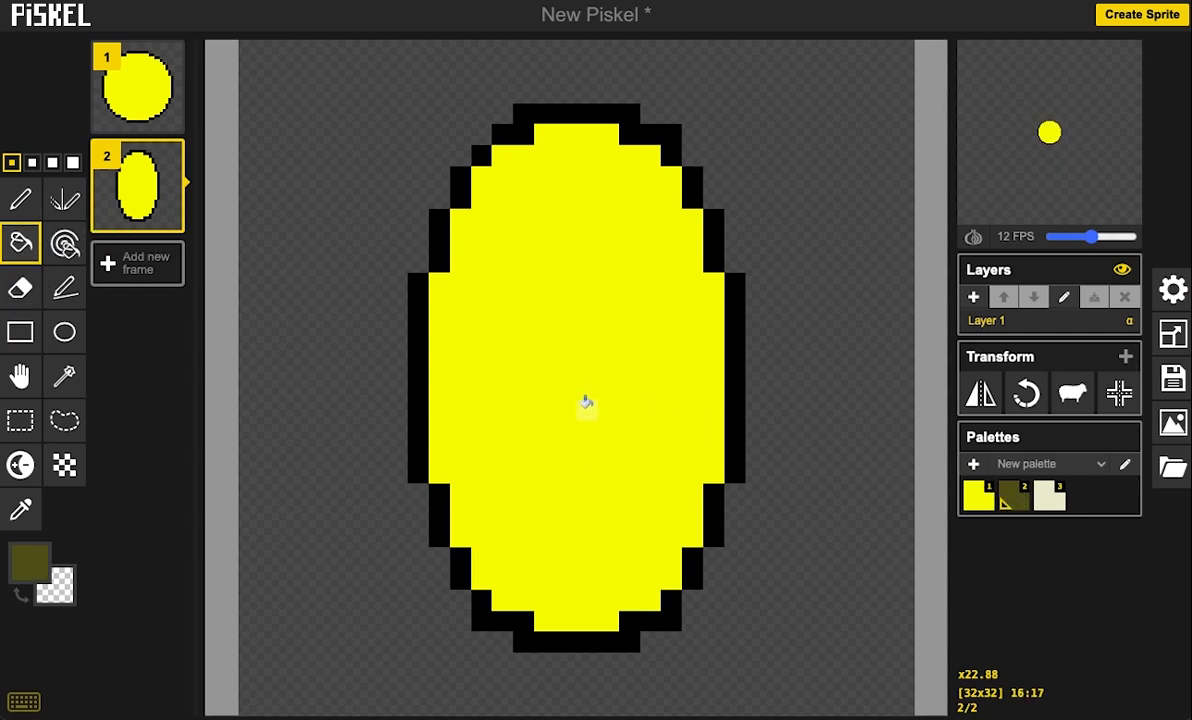
pyautogui.click(590, 403)
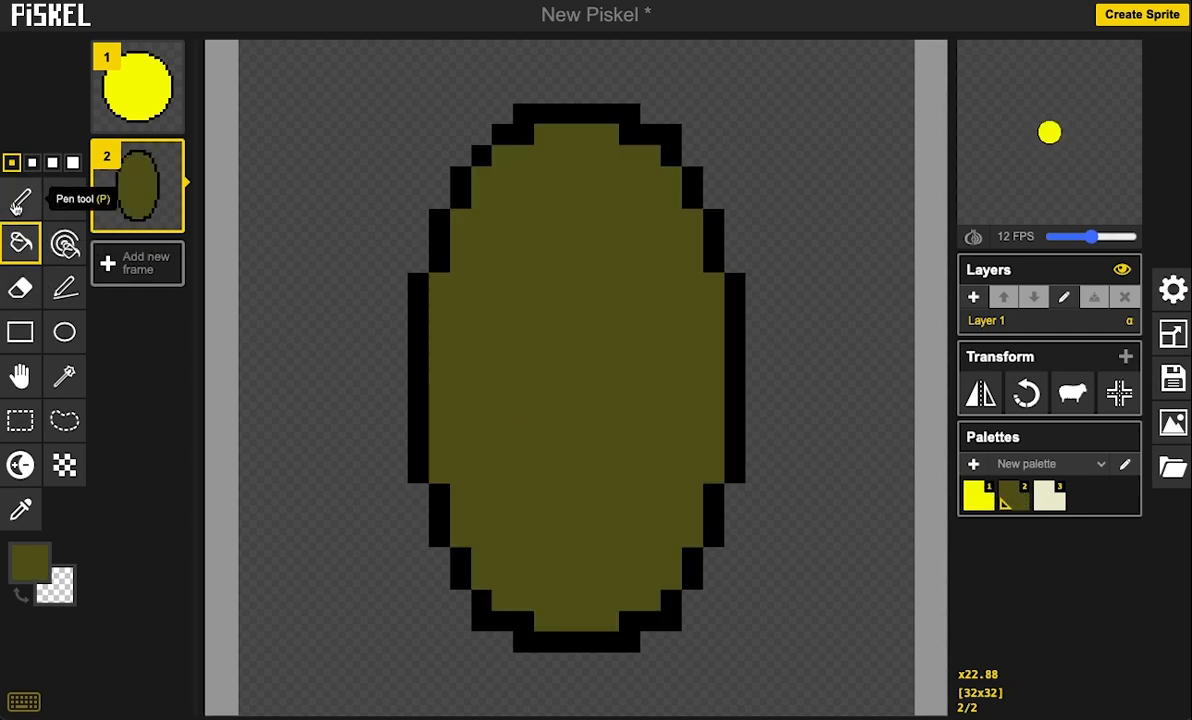
# - Thicken the ellipse's right edge inward in black with the Pen tool to give the coin depth
pyautogui.click(28, 558)
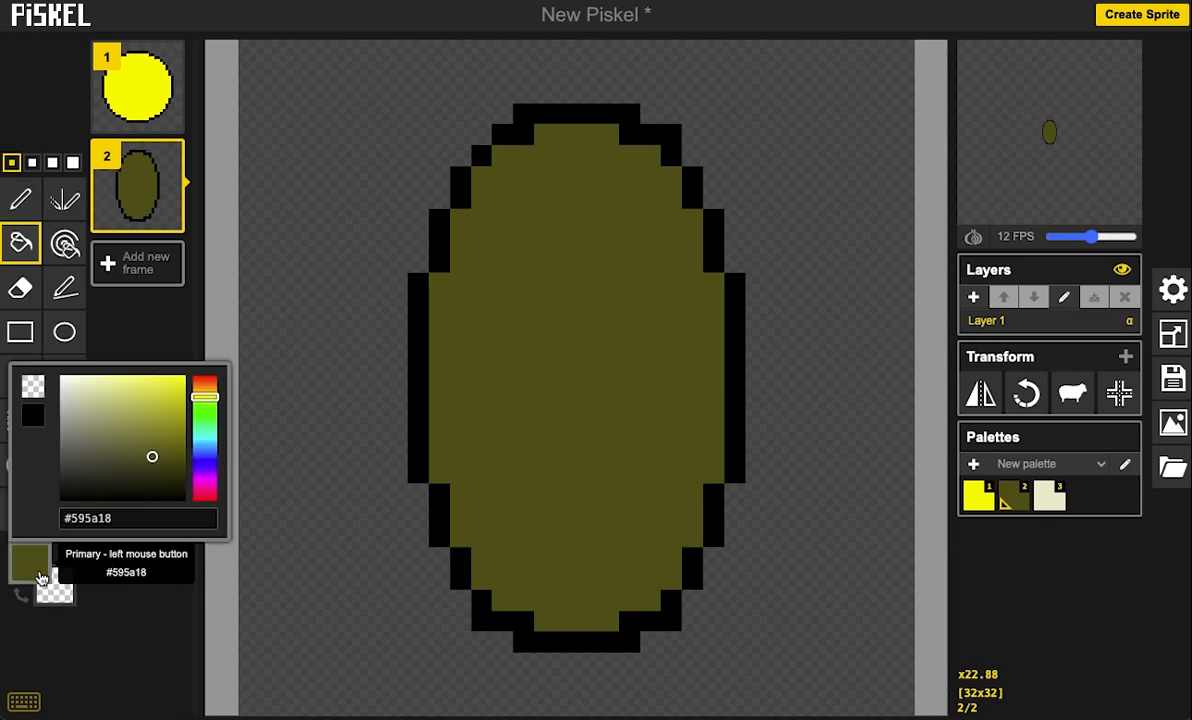
pyautogui.click(26, 425)
pyautogui.click(20, 200)
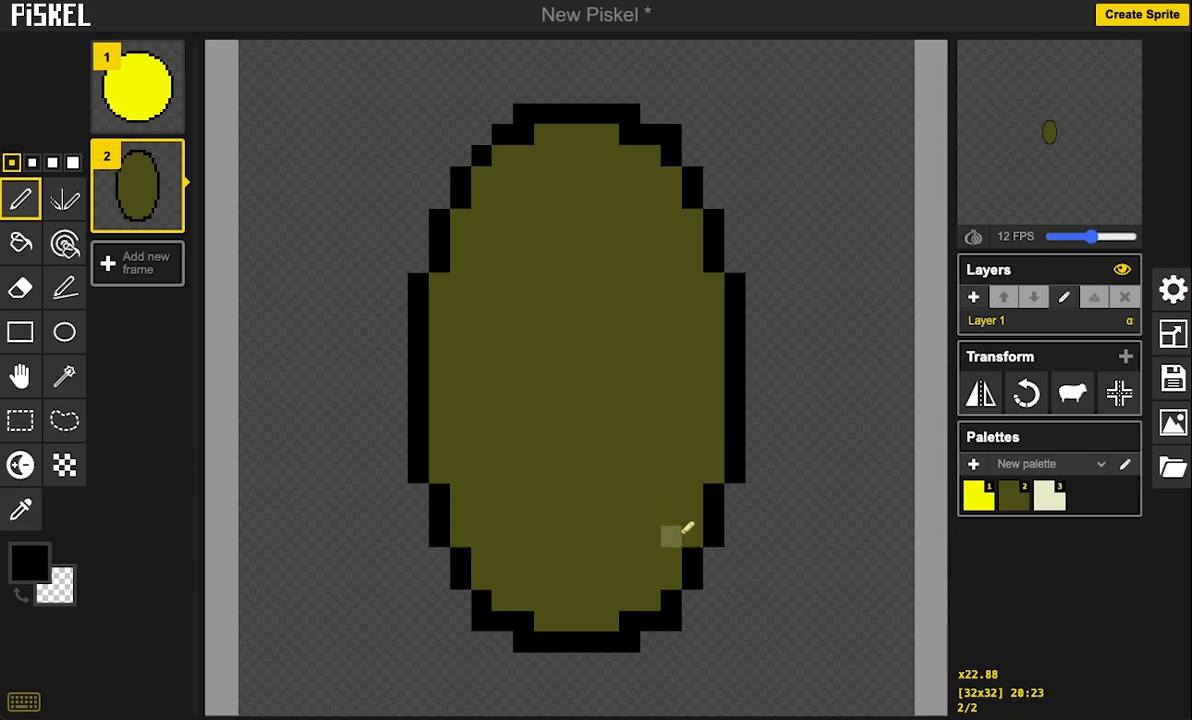
pyautogui.moveTo(655, 599)
pyautogui.mouseDown()
pyautogui.moveTo(720, 284)
pyautogui.moveTo(707, 456)
pyautogui.moveTo(689, 223)
pyautogui.moveTo(672, 183)
pyautogui.moveTo(610, 128)
pyautogui.mouseUp()
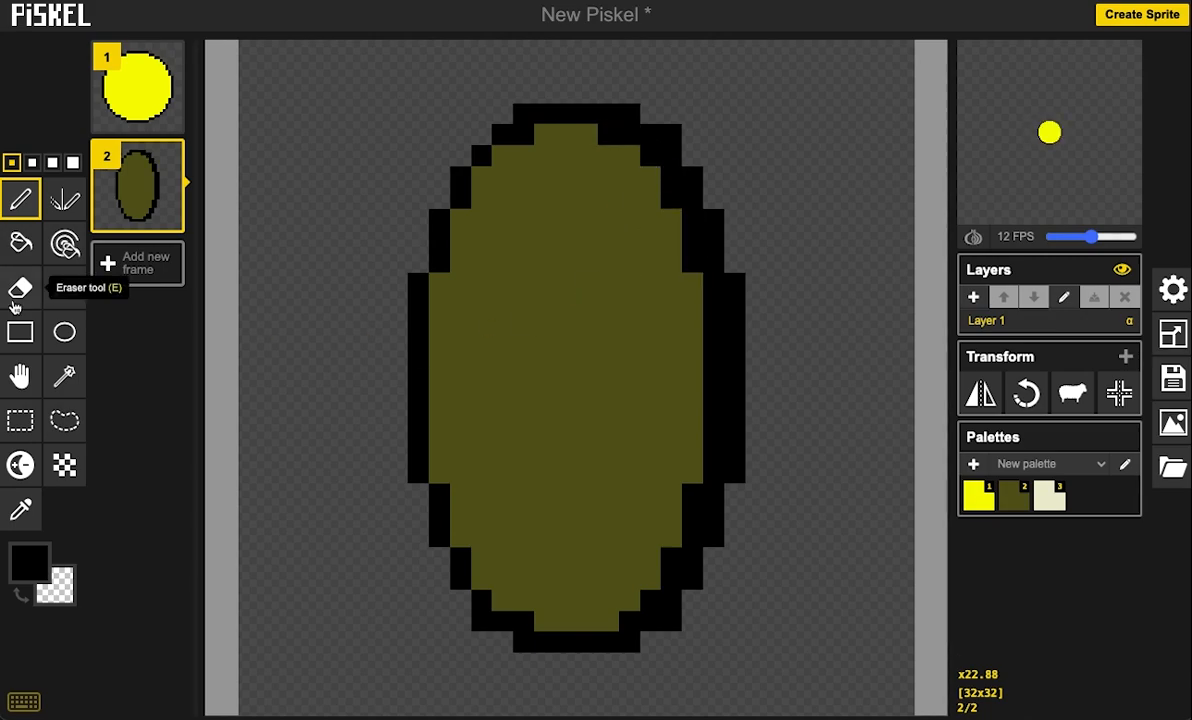
# - Paint over the black outline along the ellipse's left side with dark olive using the Pen tool
pyautogui.click(1015, 500)
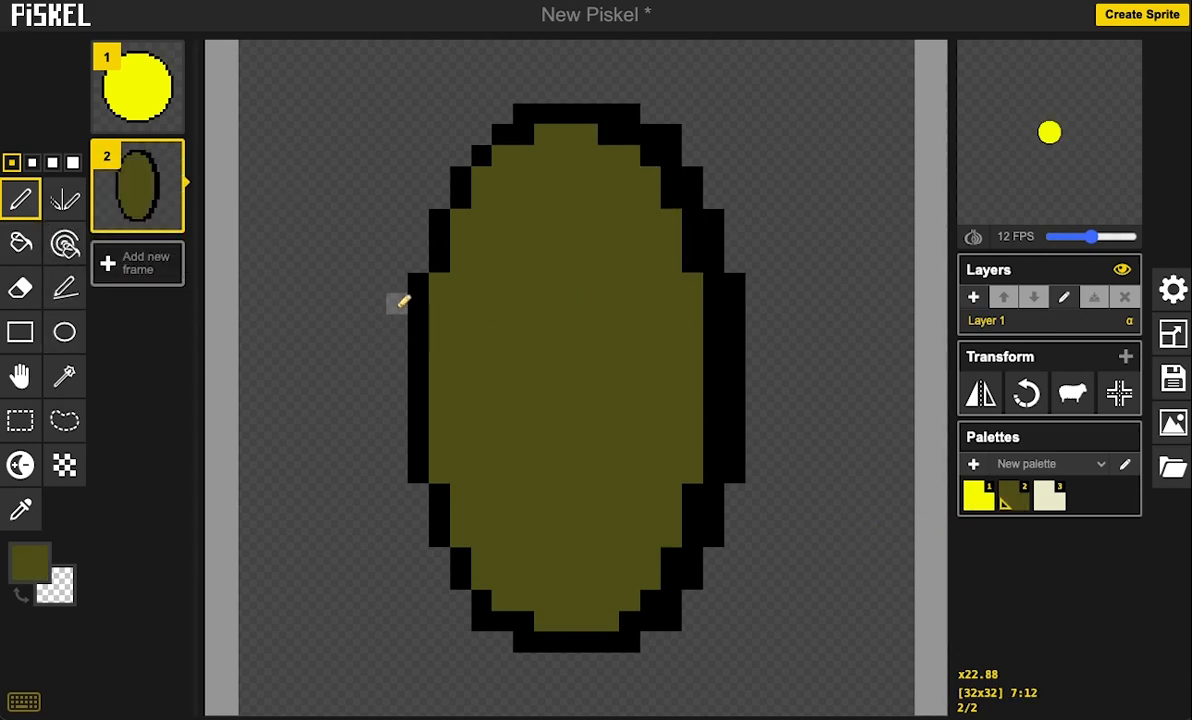
pyautogui.moveTo(504, 127)
pyautogui.mouseDown()
pyautogui.moveTo(462, 172)
pyautogui.moveTo(439, 228)
pyautogui.moveTo(440, 266)
pyautogui.moveTo(418, 280)
pyautogui.moveTo(458, 560)
pyautogui.moveTo(486, 617)
pyautogui.moveTo(527, 643)
pyautogui.mouseUp()
pyautogui.click(523, 134)
pyautogui.click(523, 114)
pyautogui.click(544, 640)
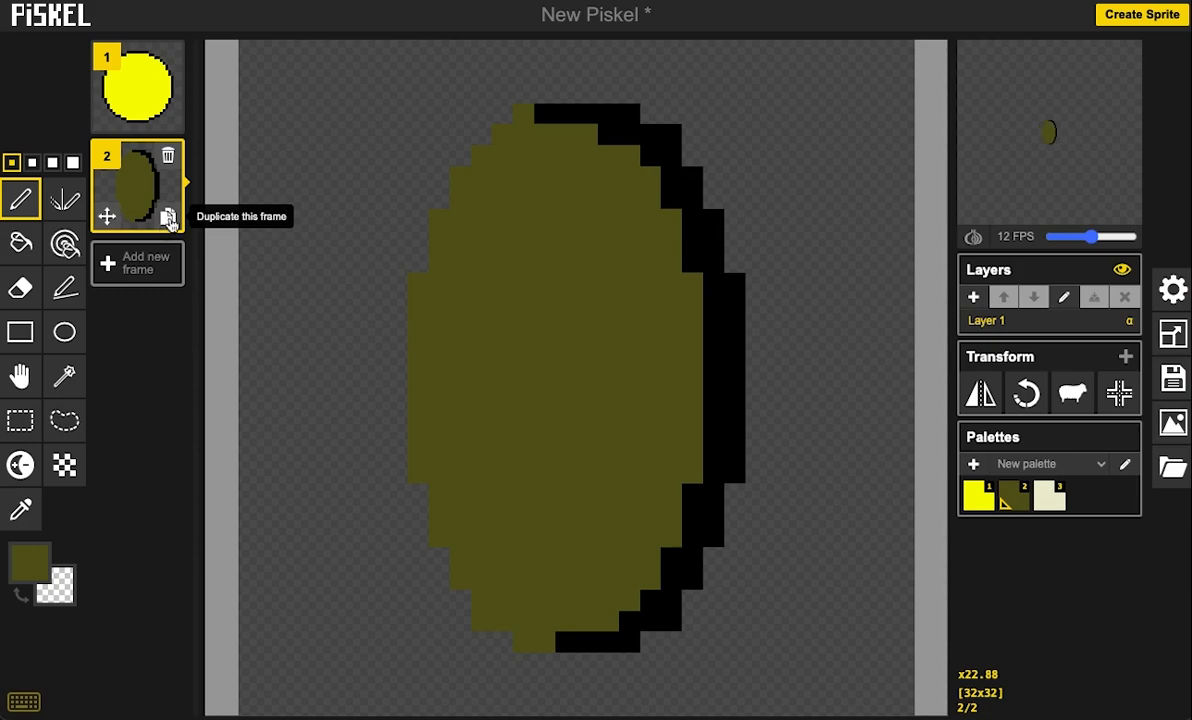
# - Duplicate frame 2 and insert an empty frame 3 before the copy, with onion skin turned on
pyautogui.click(164, 214)
pyautogui.click(137, 362)
pyautogui.moveTo(136, 267); pyautogui.dragTo(138, 393)
pyautogui.click(137, 285)
pyautogui.click(974, 237)
# - Draw a solid black upright rectangle about 4 by 26 pixels in the middle of frame 3 as the coin's edge view
pyautogui.click(20, 331)
pyautogui.click(30, 562)
pyautogui.click(58, 395)
pyautogui.moveTo(545, 114)
pyautogui.mouseDown()
pyautogui.moveTo(591, 639)
pyautogui.moveTo(608, 641)
pyautogui.mouseUp()
pyautogui.click(20, 243)
pyautogui.click(576, 360)
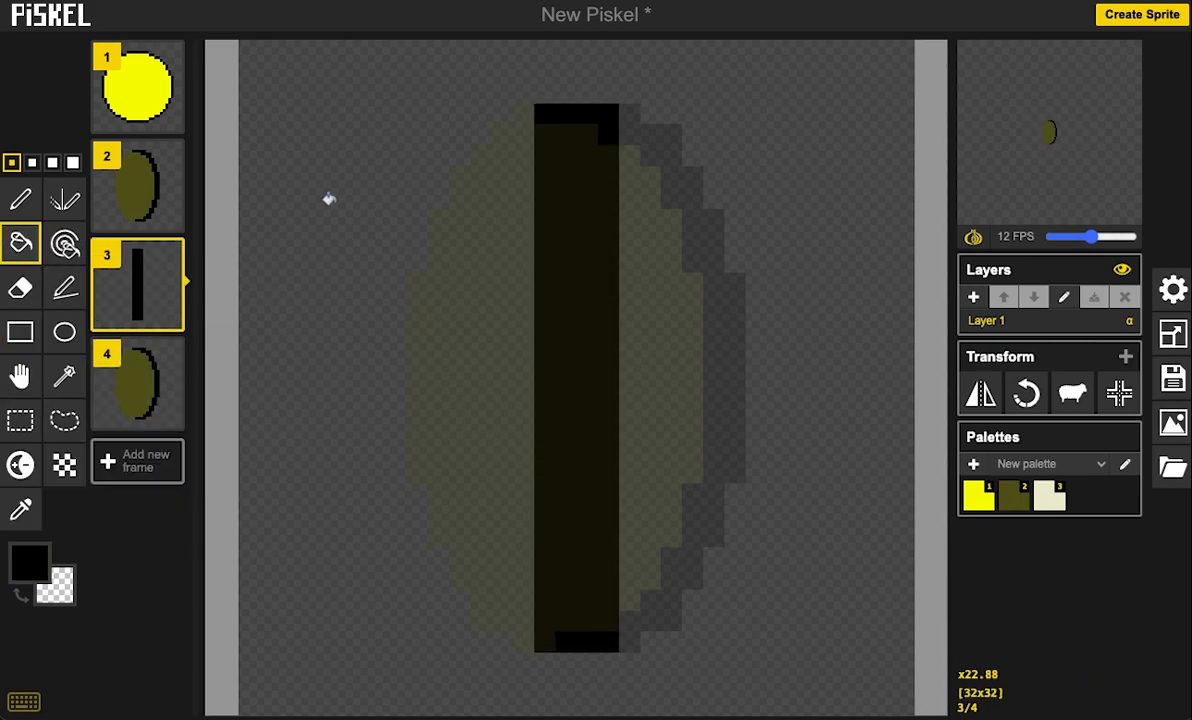
# - Set the animation preview speed to 5 FPS
pyautogui.moveTo(0, 120); pyautogui.dragTo(479, 131)
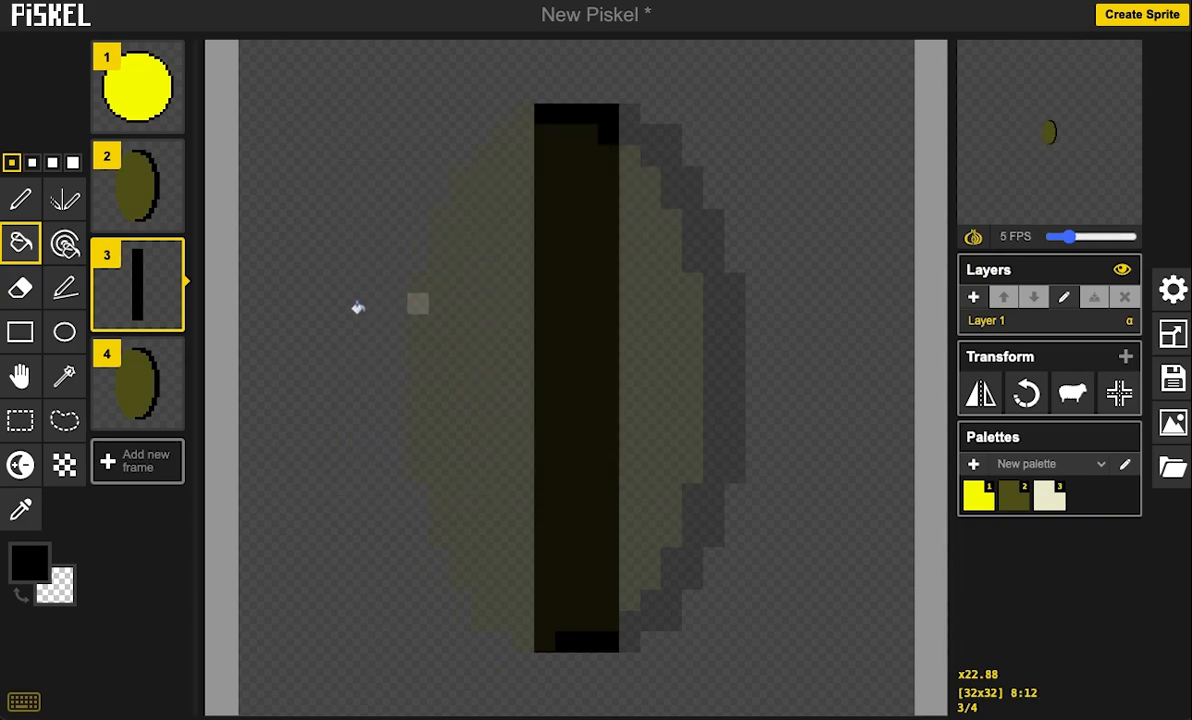
# - Turn off onion skin, then mirror the ellipse on frame 4 horizontally and align it to the center
pyautogui.click(143, 390)
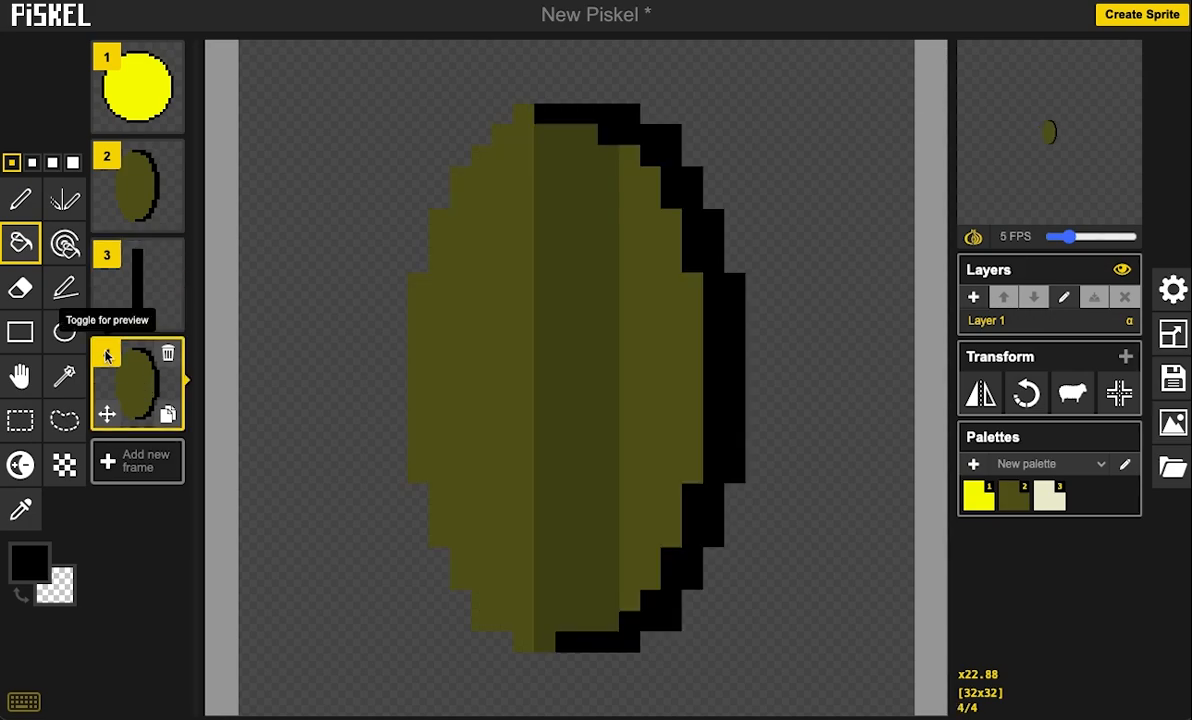
pyautogui.click(973, 236)
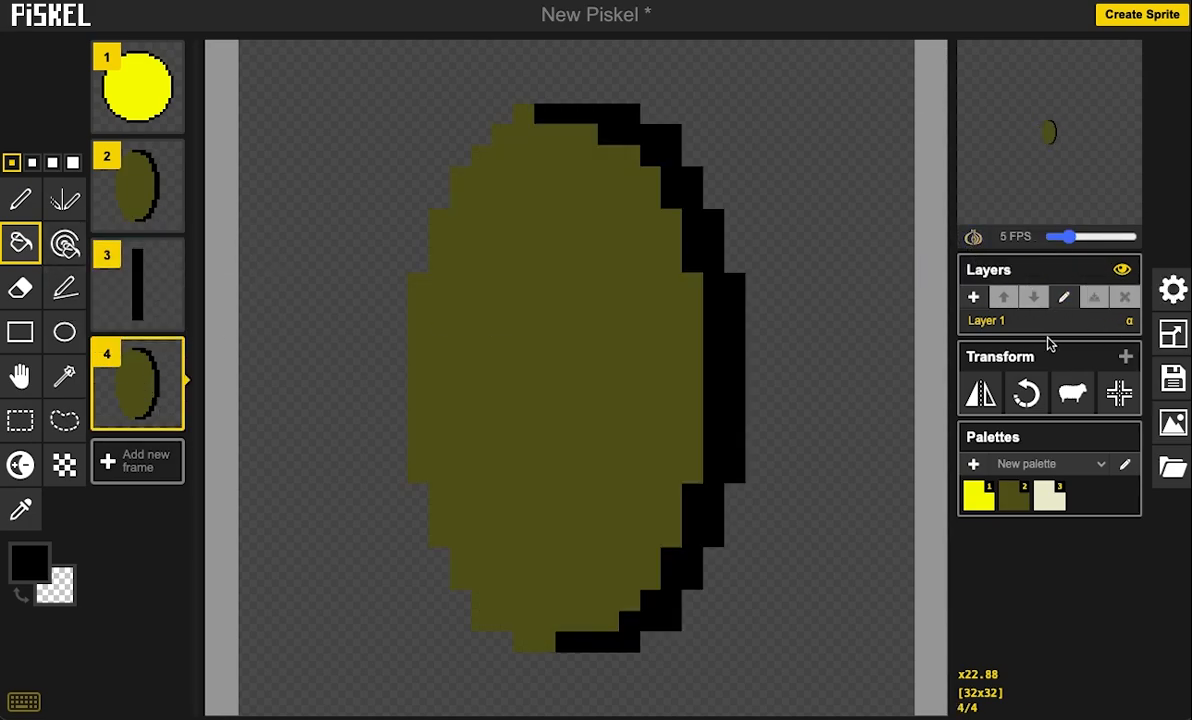
pyautogui.click(982, 394)
pyautogui.click(1127, 399)
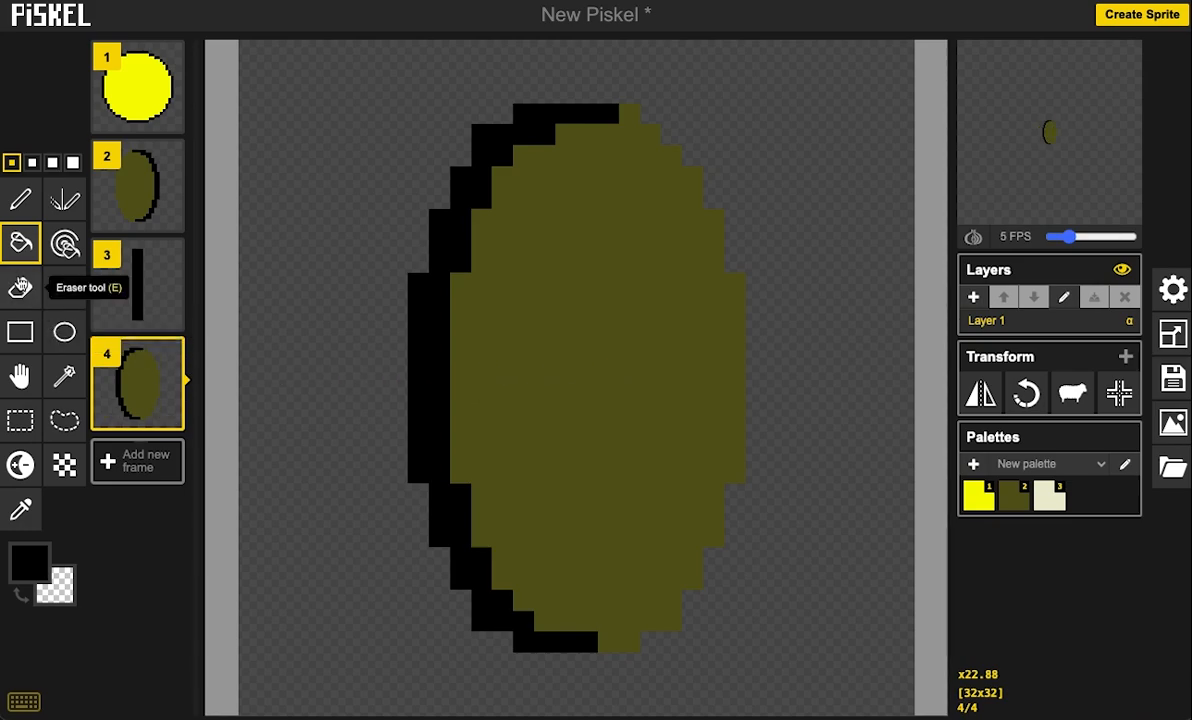
# - Fill the dark olive face of the ellipse on frame 4 with the palette's yellow
pyautogui.moveTo(109, 297)
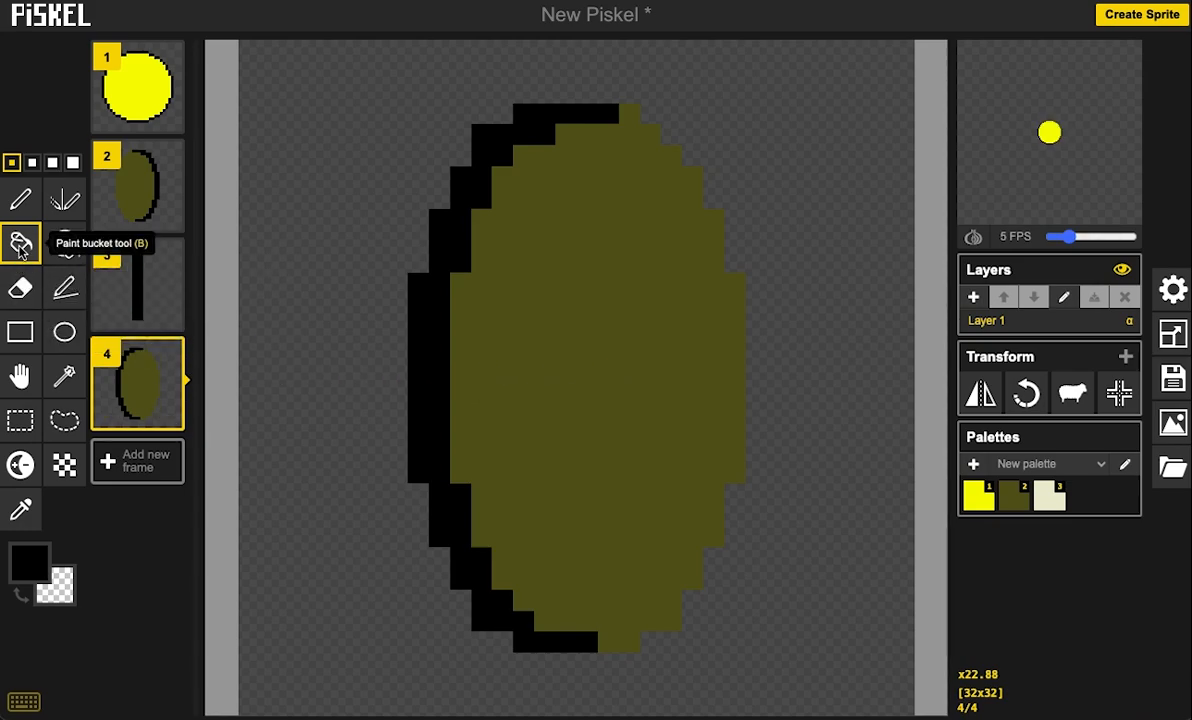
pyautogui.click(980, 497)
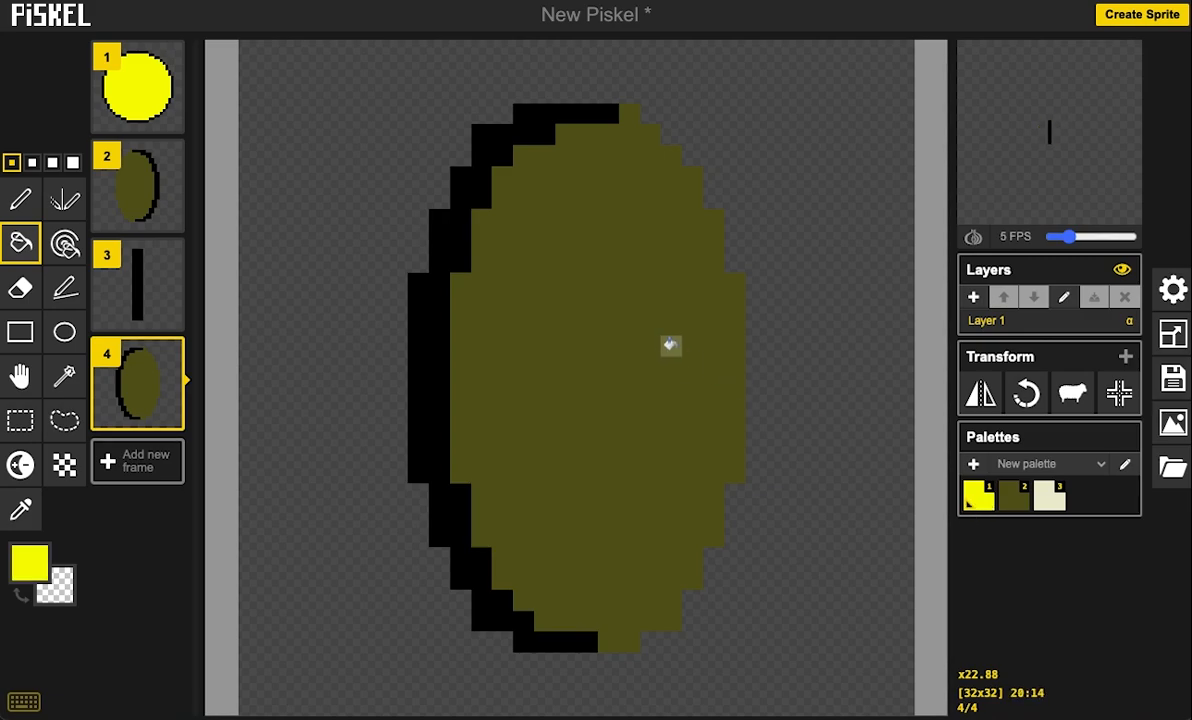
pyautogui.click(610, 321)
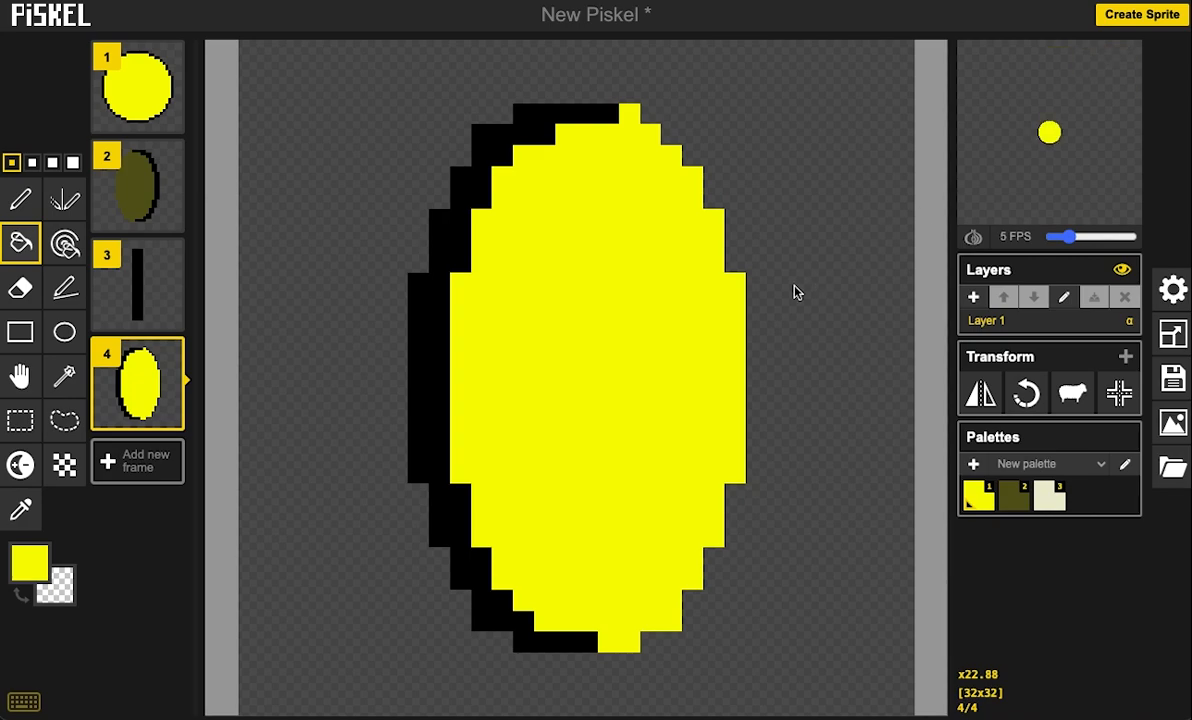
# - View the coin animation in the separate preview window
pyautogui.moveTo(0, 40); pyautogui.dragTo(126, 40)
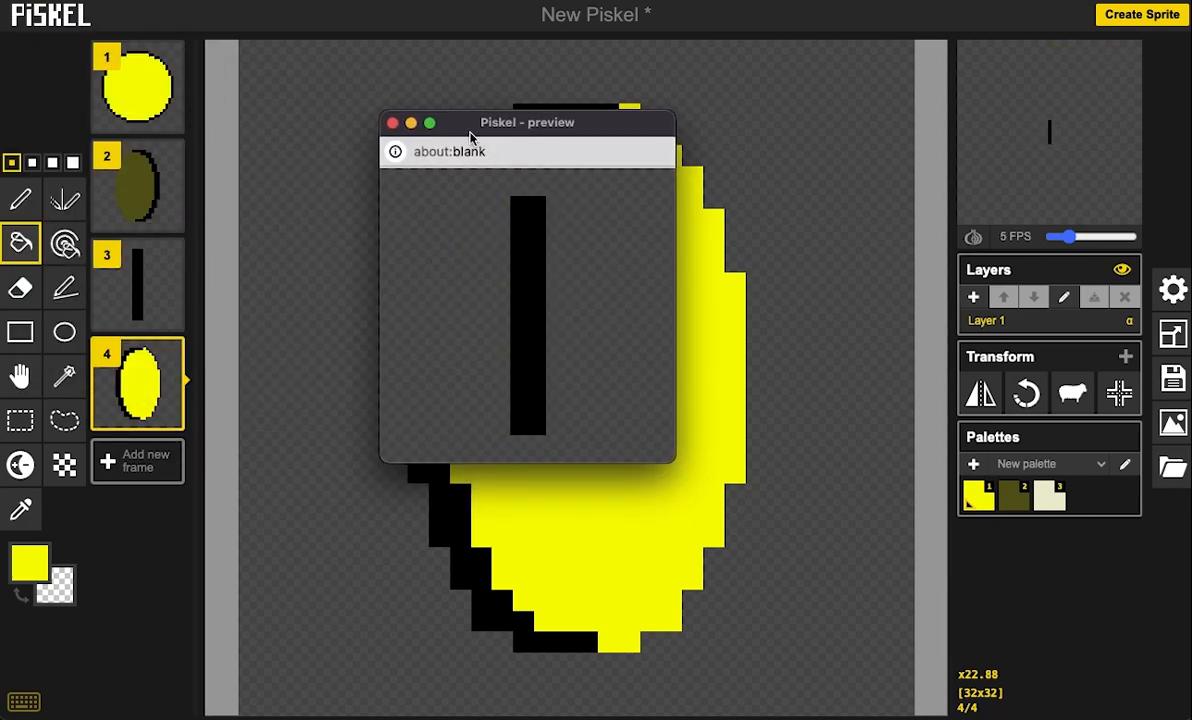
# - Close the preview window and draw a cream diamond-shaped highlight, about 5 pixels across, on the upper-left part of frame 4's yellow coin face
pyautogui.click(393, 123)
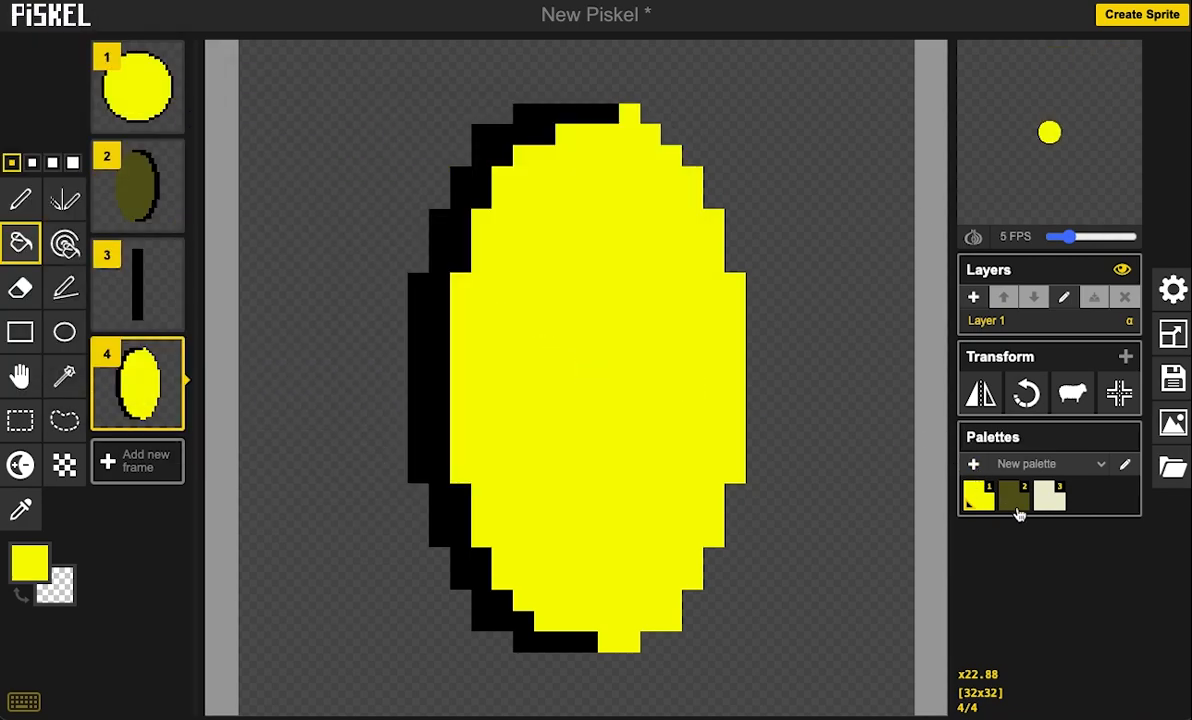
pyautogui.click(1048, 497)
pyautogui.click(30, 205)
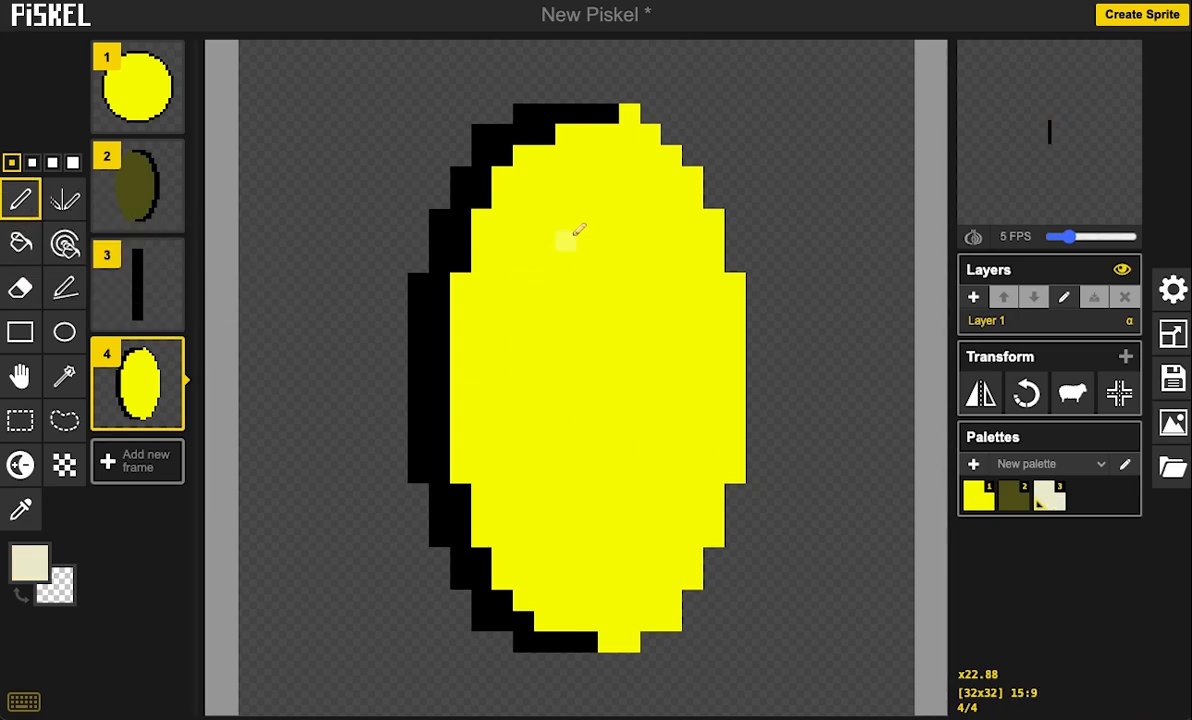
pyautogui.moveTo(545, 258); pyautogui.dragTo(545, 207)
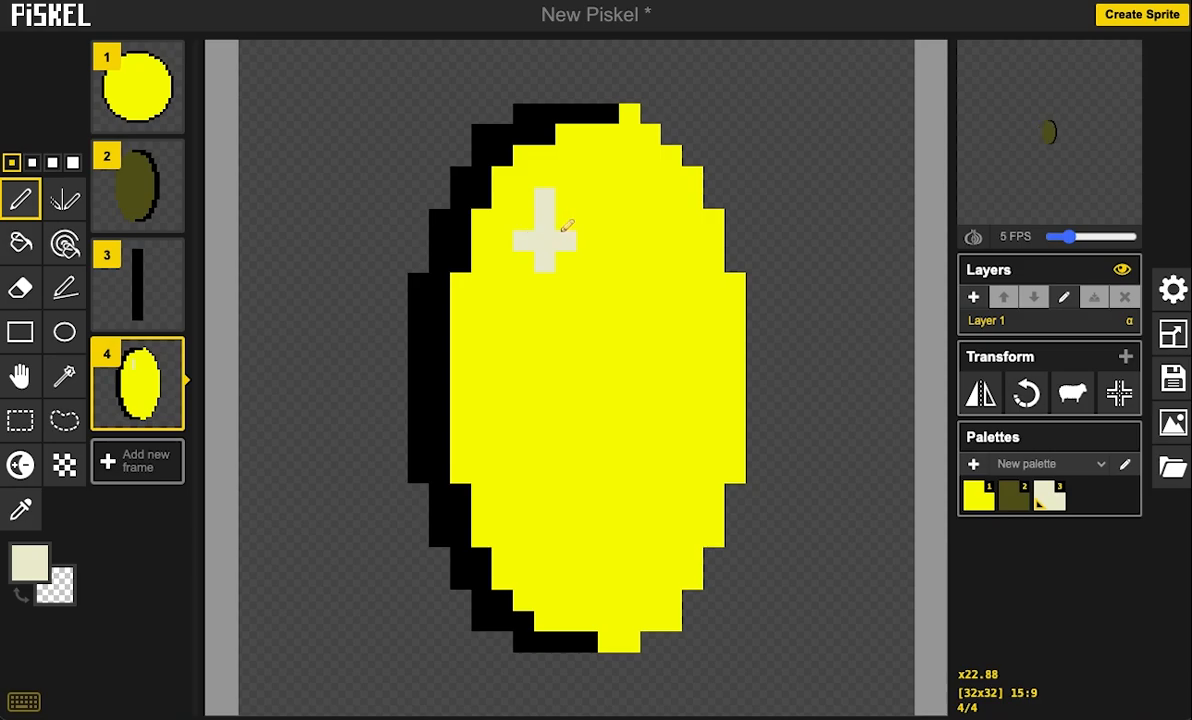
pyautogui.hotkey('ctrl', 'z')
pyautogui.click(545, 281)
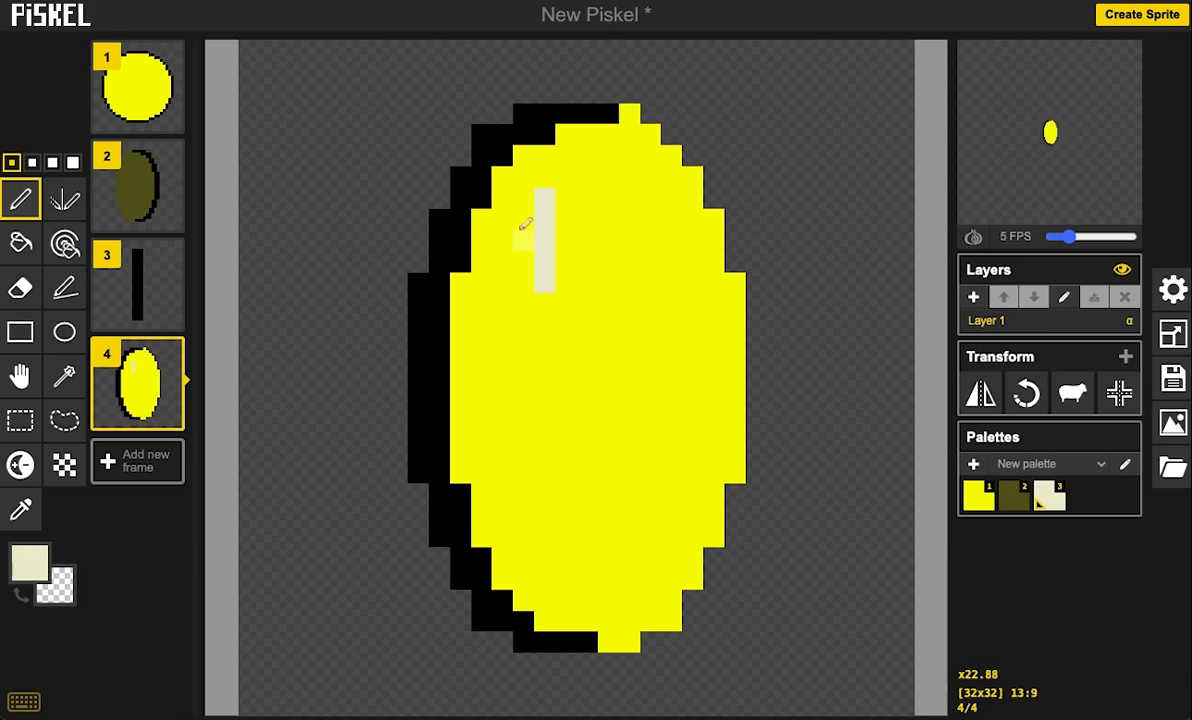
pyautogui.moveTo(565, 236); pyautogui.dragTo(591, 233)
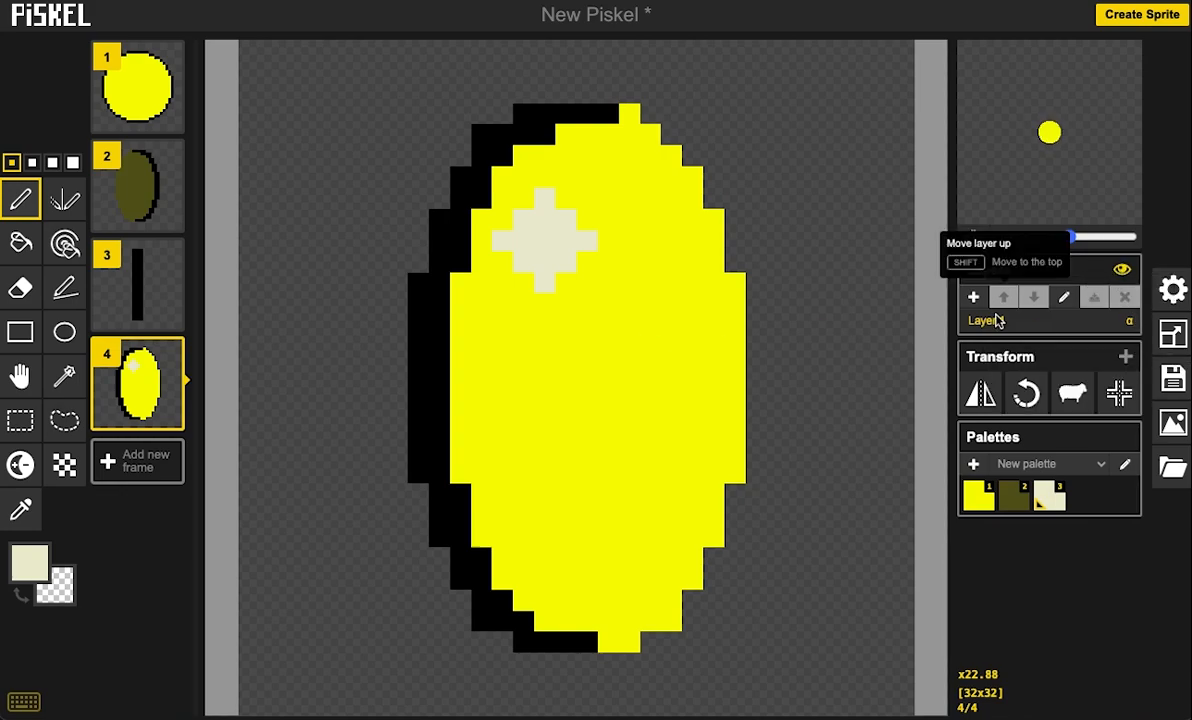
# - View the coin animation in an enlarged separate preview window and set its speed to 3 FPS
pyautogui.moveTo(1033, 128)
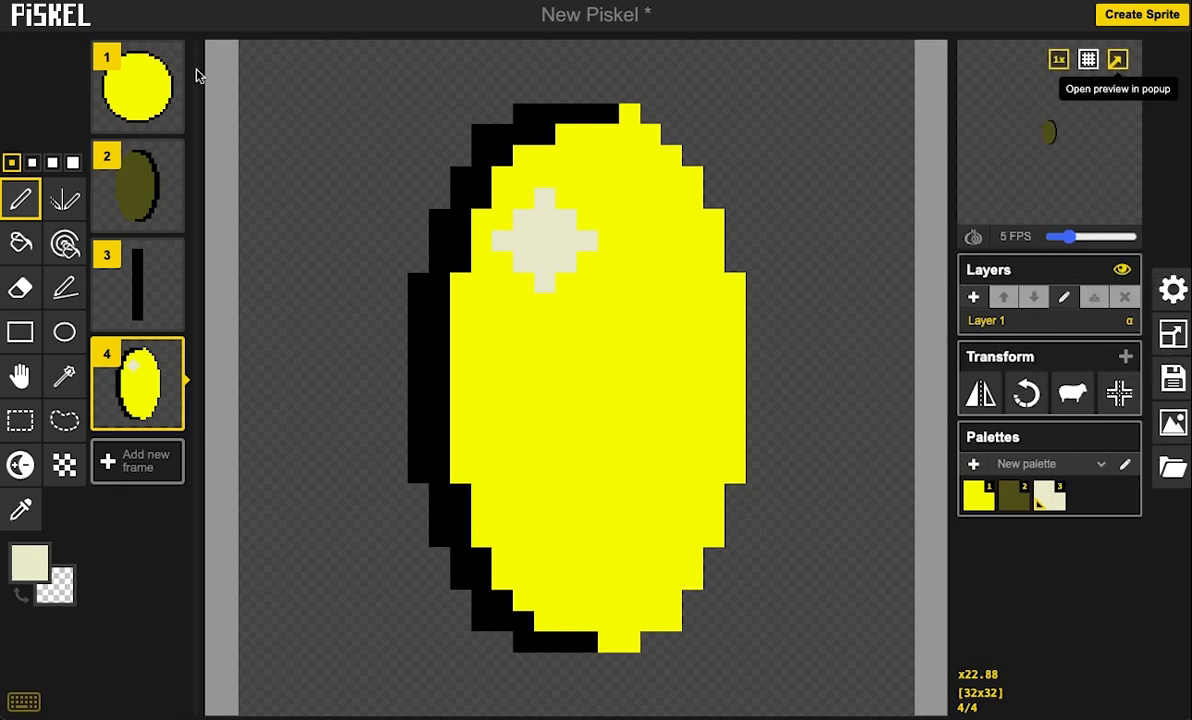
pyautogui.moveTo(356, 75); pyautogui.dragTo(550, 88)
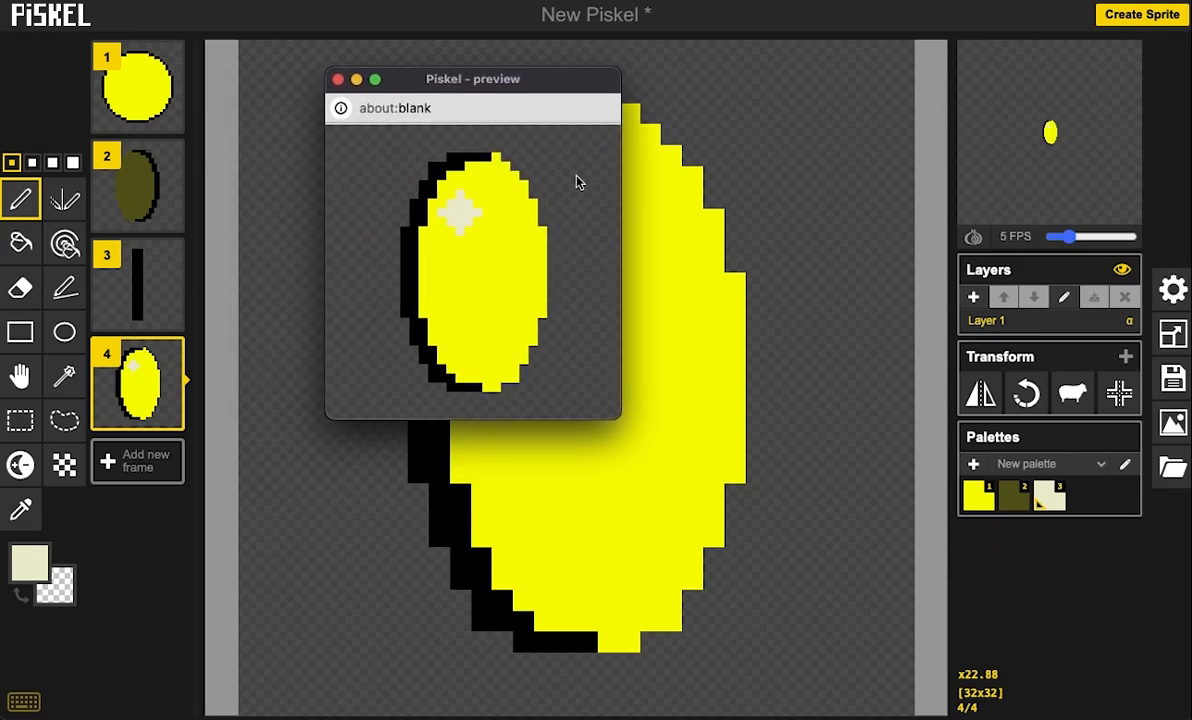
pyautogui.moveTo(617, 420); pyautogui.dragTo(852, 604)
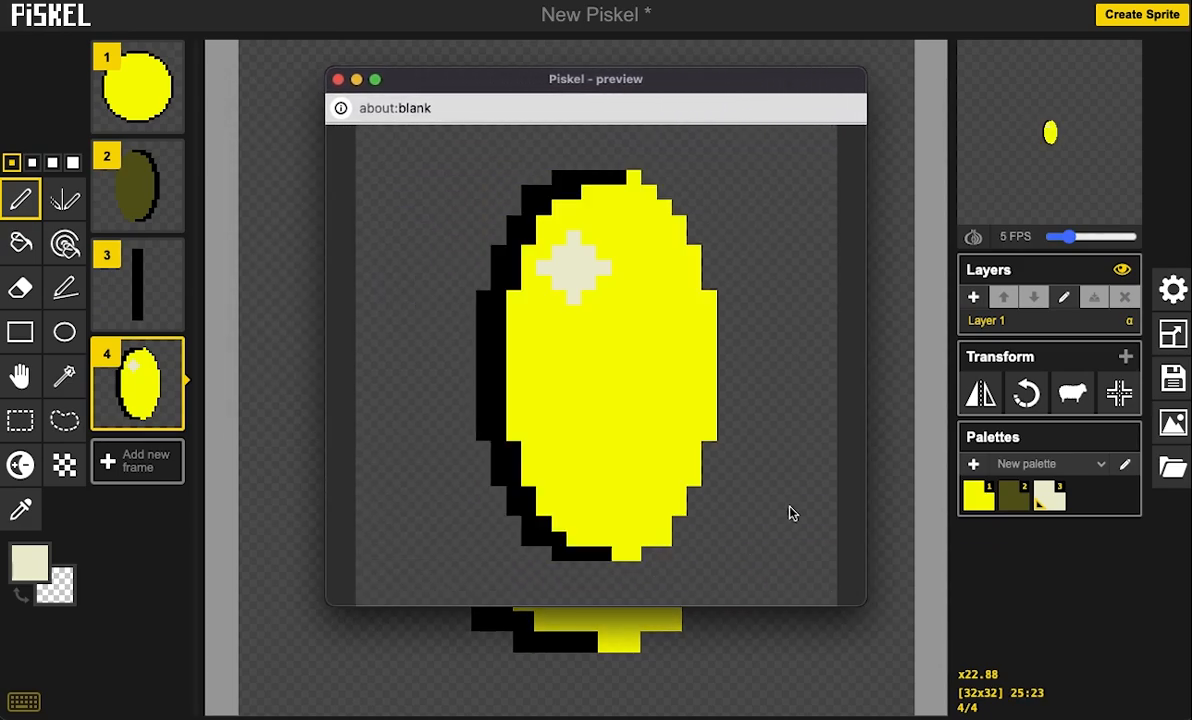
pyautogui.moveTo(1068, 237); pyautogui.dragTo(1066, 242)
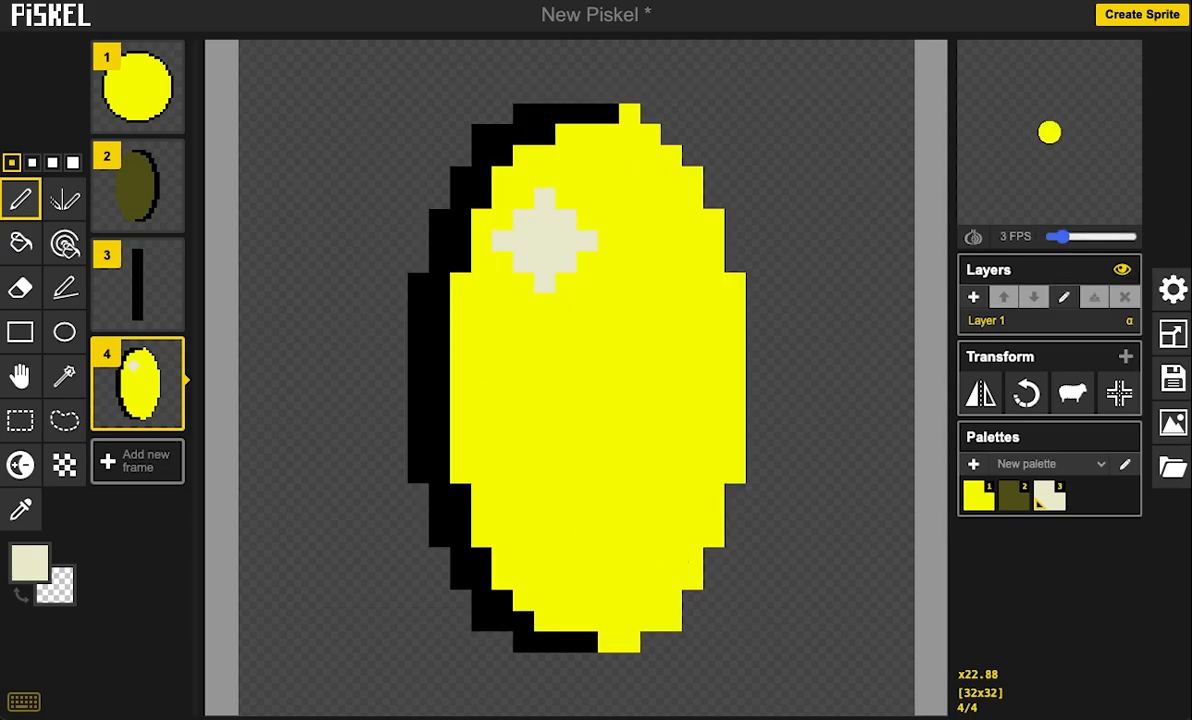
pyautogui.click(1120, 60)
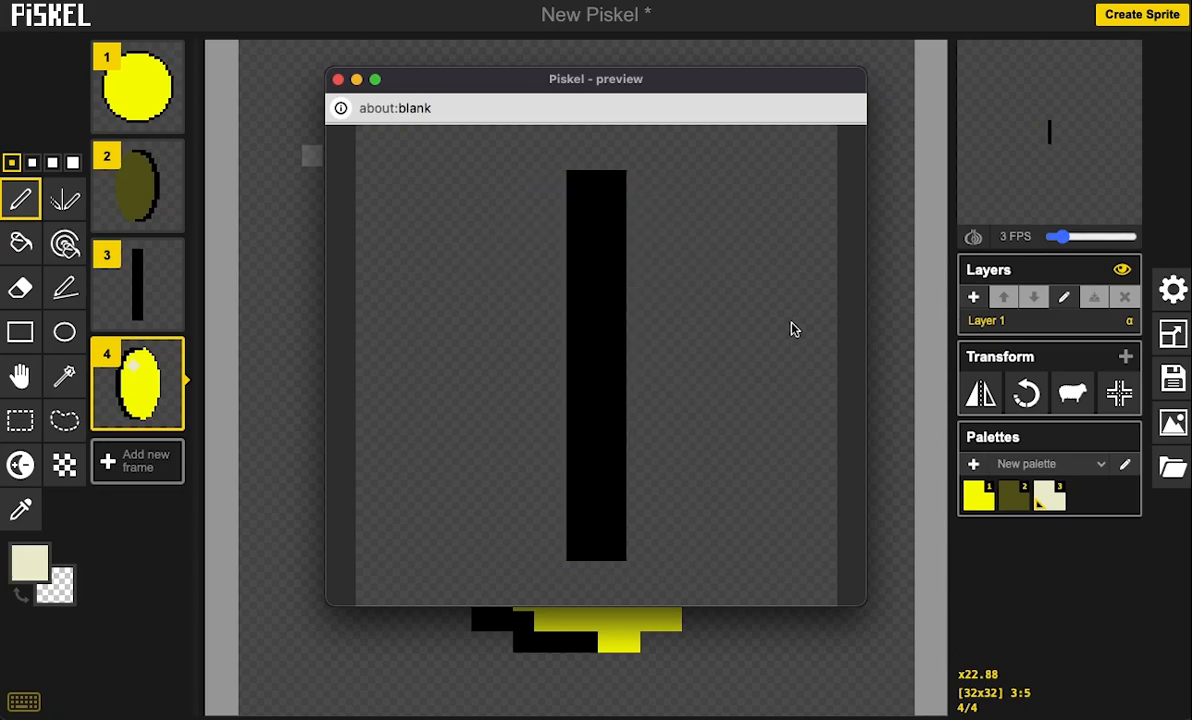
# - Export frame 1 as a single-frame PNG file at 1.0x scale
pyautogui.click(1176, 421)
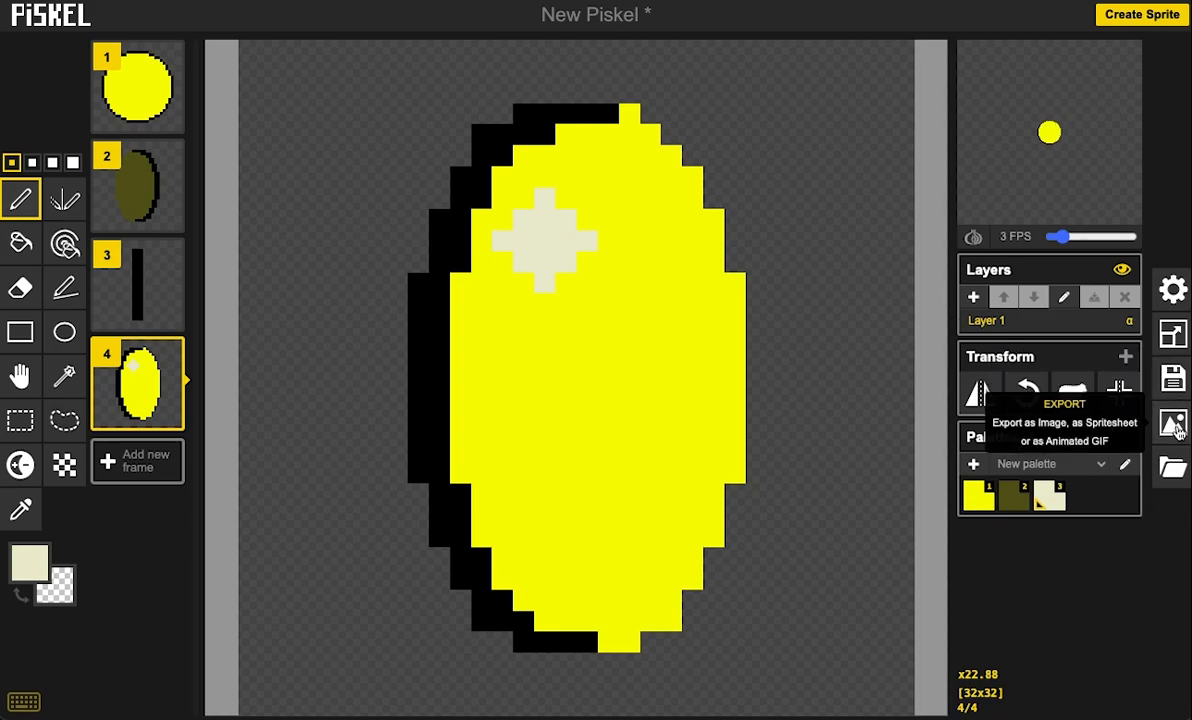
pyautogui.click(1176, 423)
pyautogui.click(1006, 250)
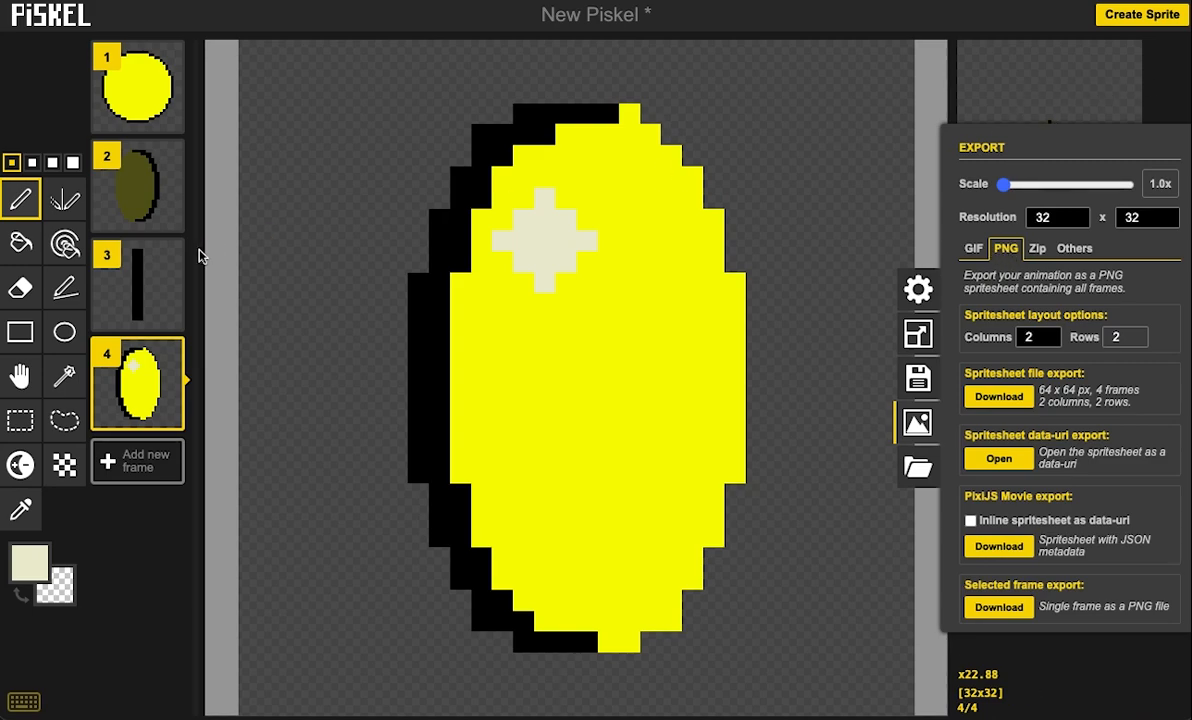
pyautogui.click(133, 82)
pyautogui.click(1160, 495)
pyautogui.click(999, 607)
# - Export frames 2, 3 and 4 one after another as single-frame PNG files
pyautogui.click(137, 185)
pyautogui.click(917, 423)
pyautogui.click(999, 607)
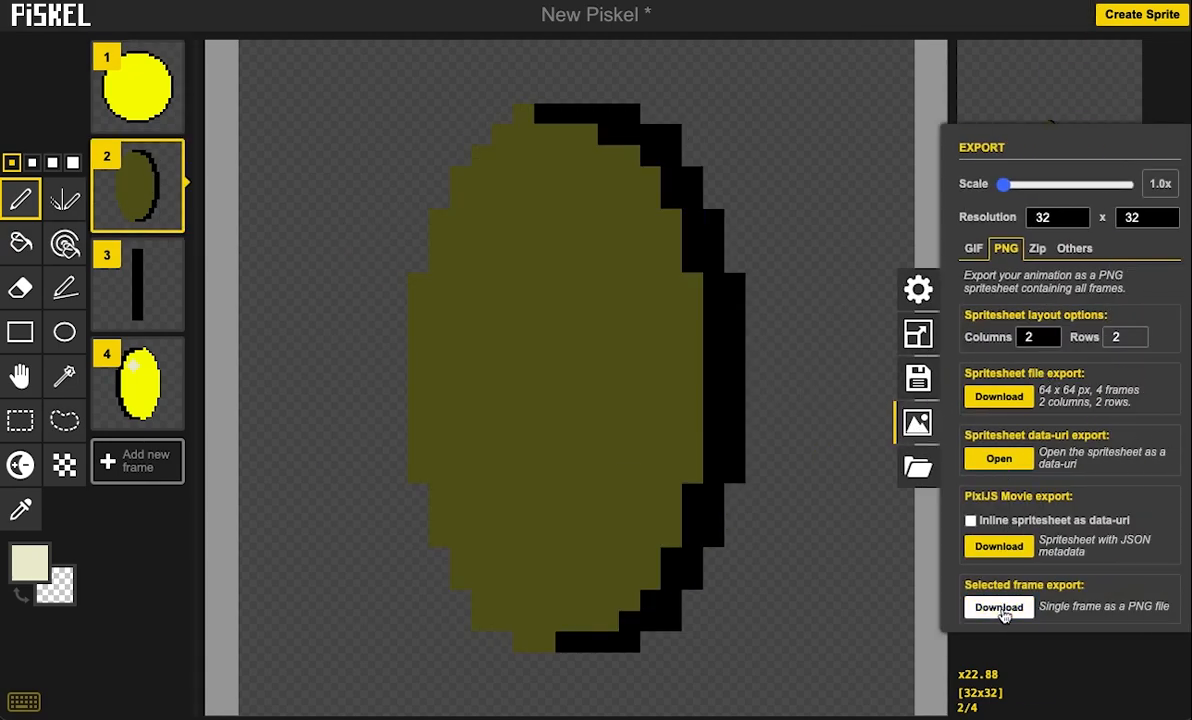
pyautogui.click(137, 285)
pyautogui.click(1170, 440)
pyautogui.click(137, 385)
pyautogui.click(917, 423)
pyautogui.click(999, 607)
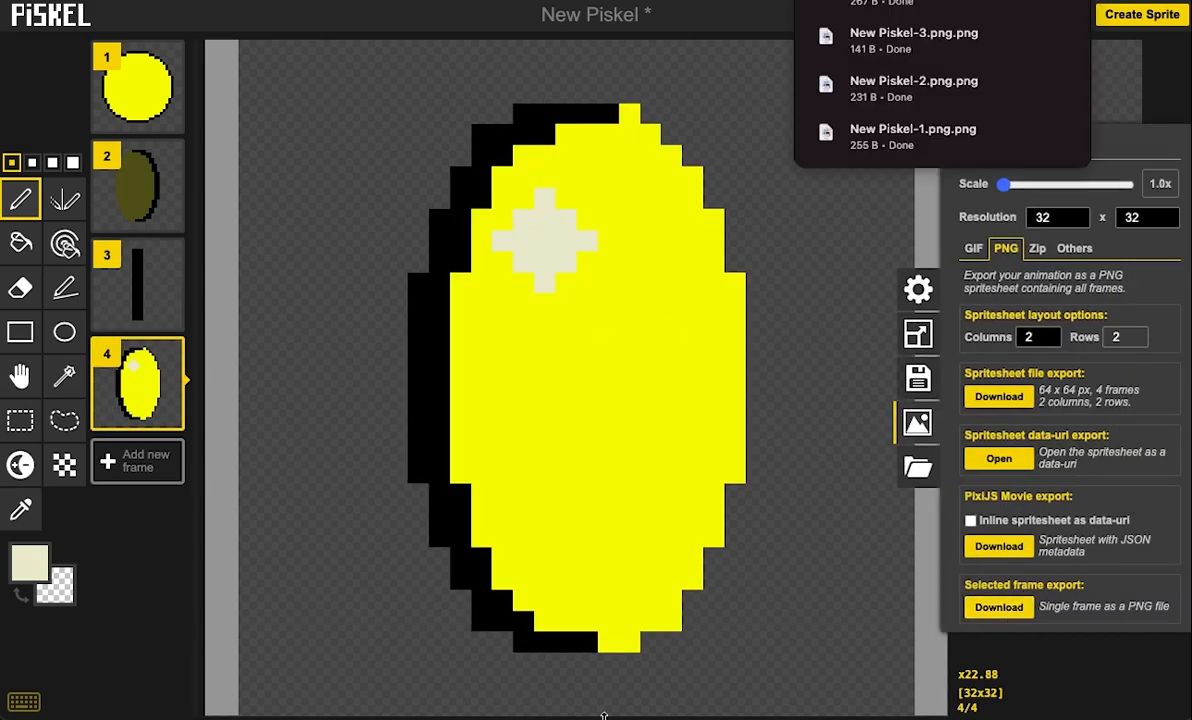